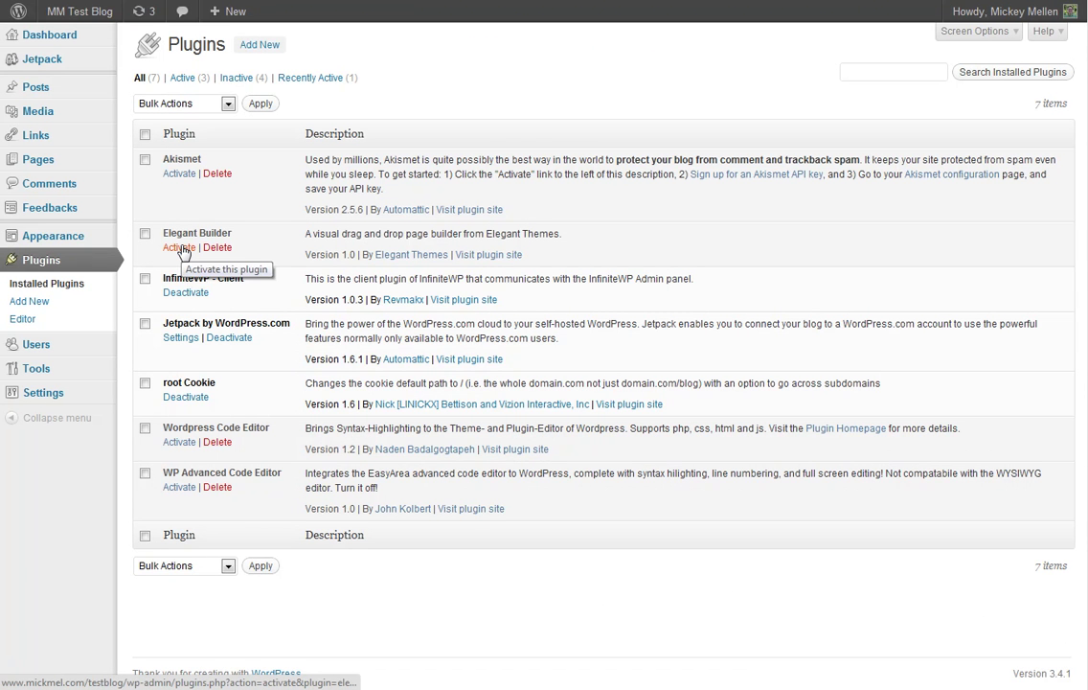
Activate the Elegant Builder plugin and start a new page.
left_click(180, 247)
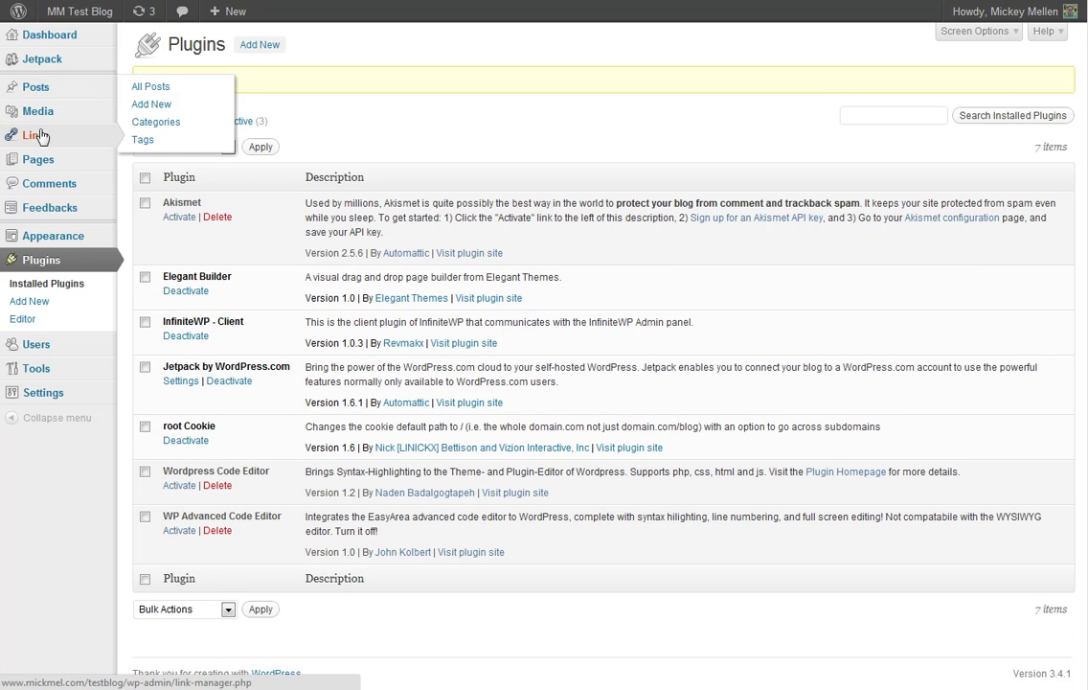
mouse_move(47, 169)
left_click(153, 163)
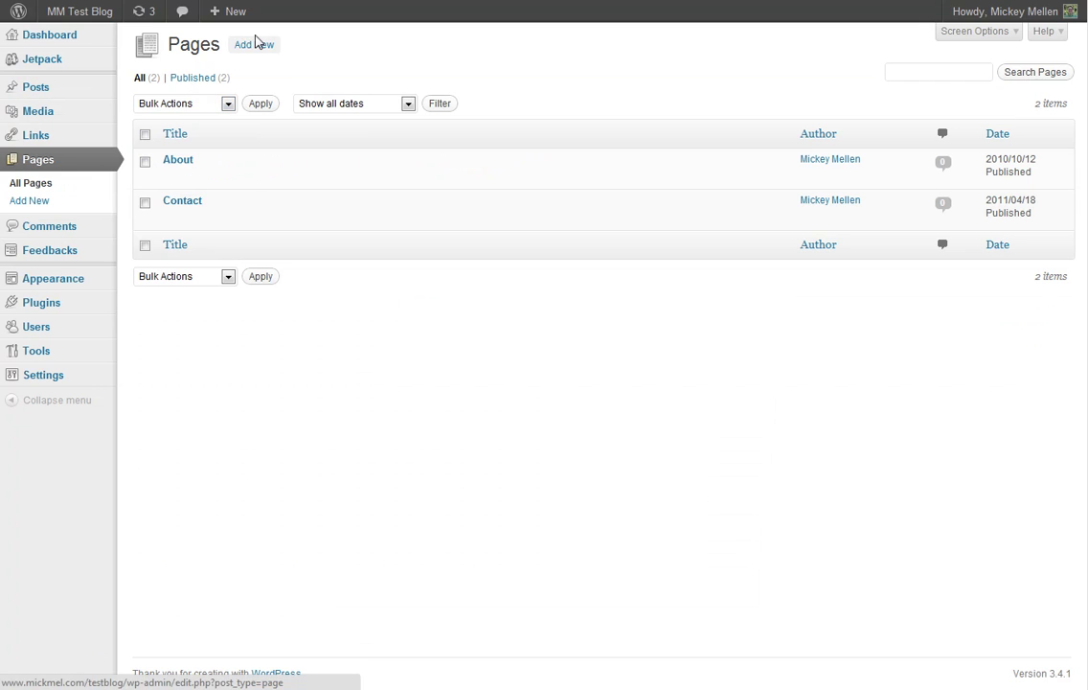
left_click(256, 44)
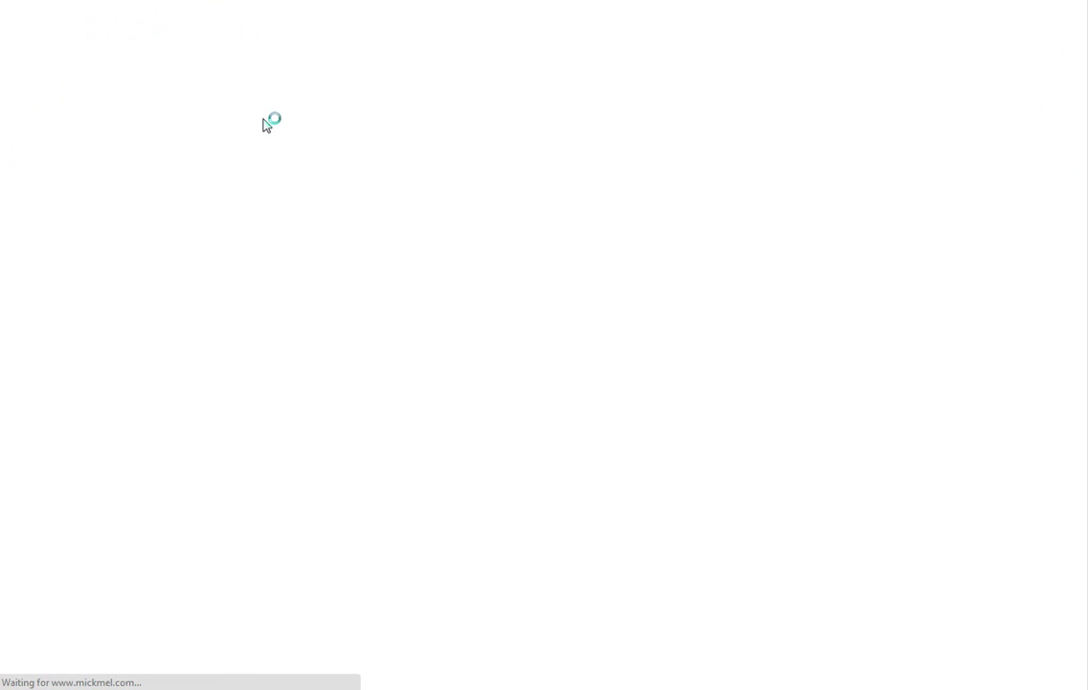
Publish the page with "test" as both title and body text, and view it on the site before returning to editing.
type("test")
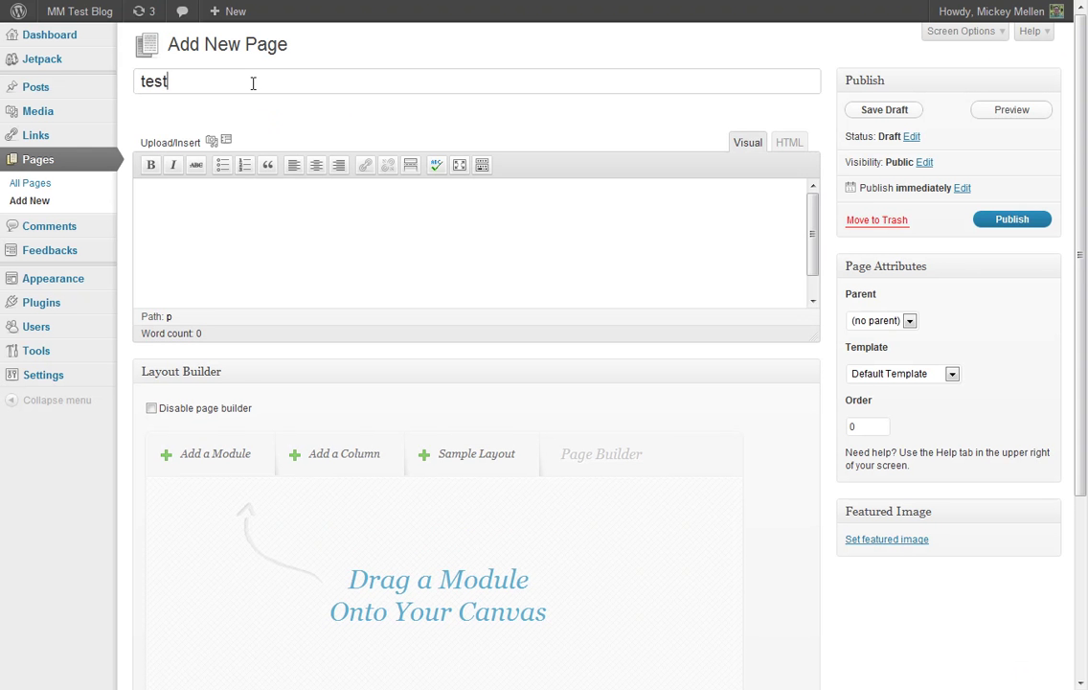
left_click(255, 207)
type("test")
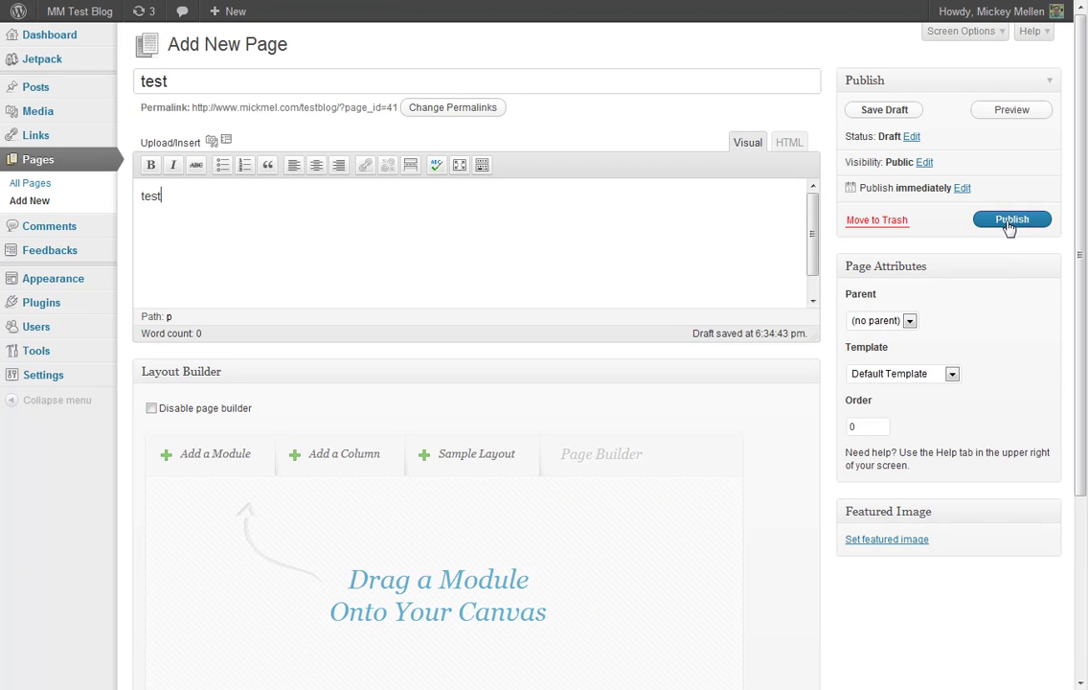
left_click(1001, 220)
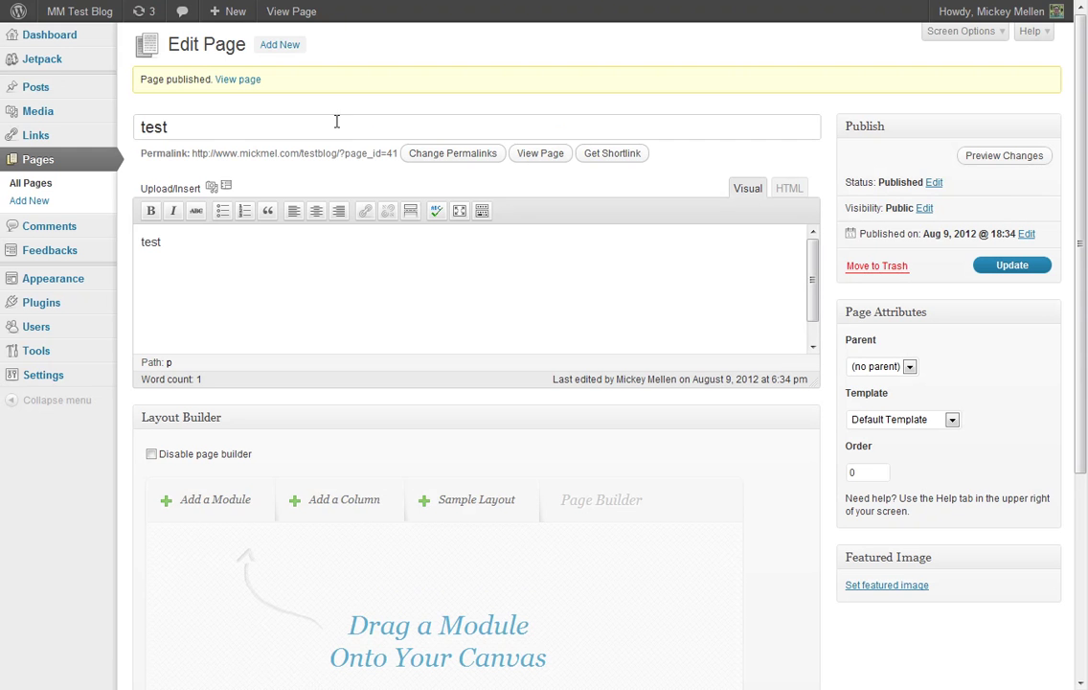
left_click(238, 79)
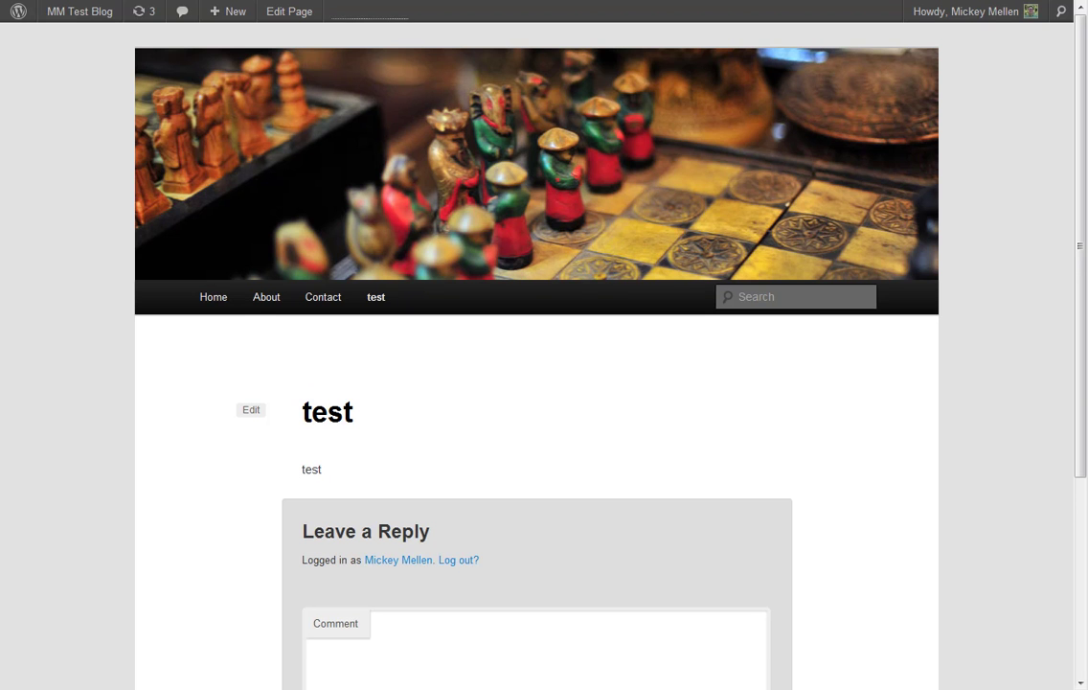
key("alt+Left")
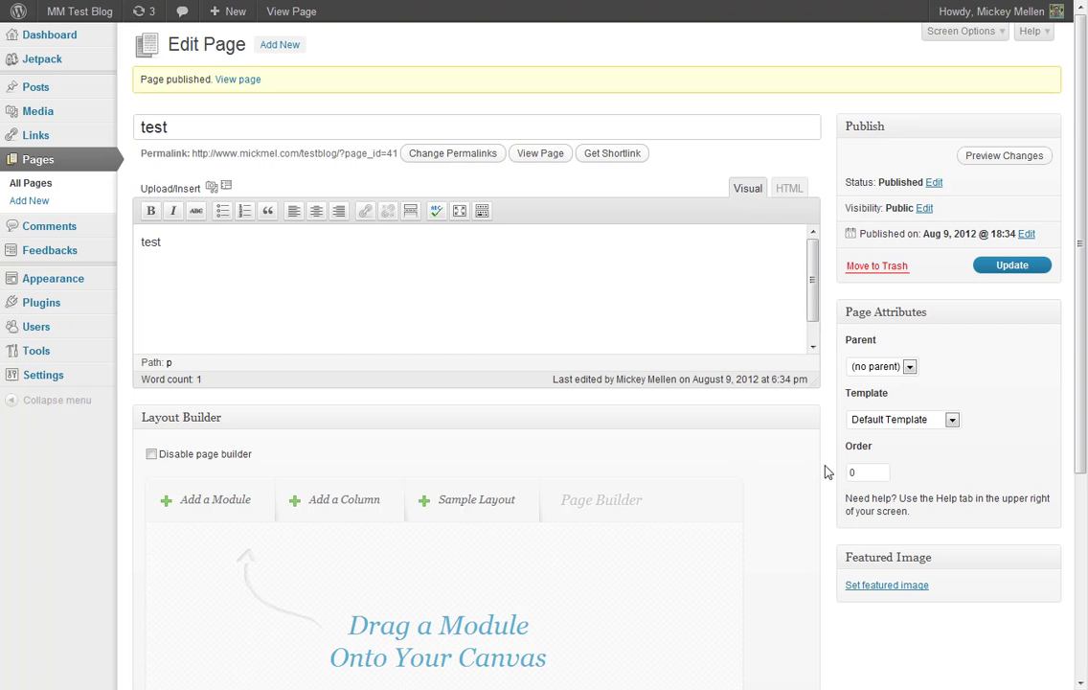
Add a Paper module to the Layout Builder canvas.
scroll(833, 477, "down", 3)
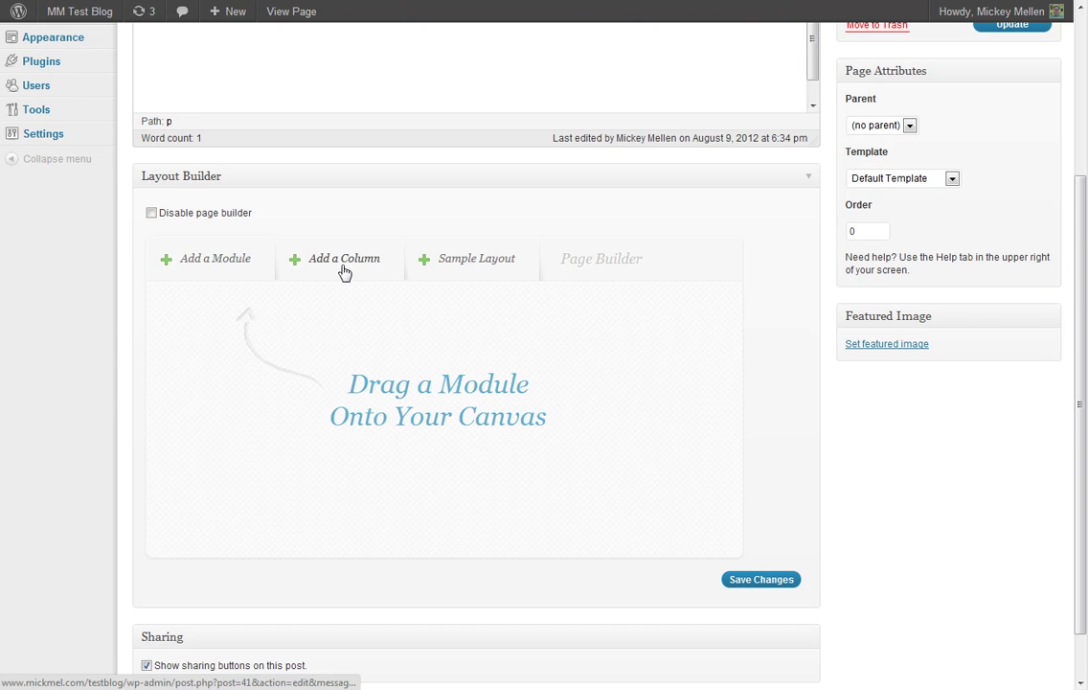
left_click(214, 266)
scroll(723, 547, "down", 1)
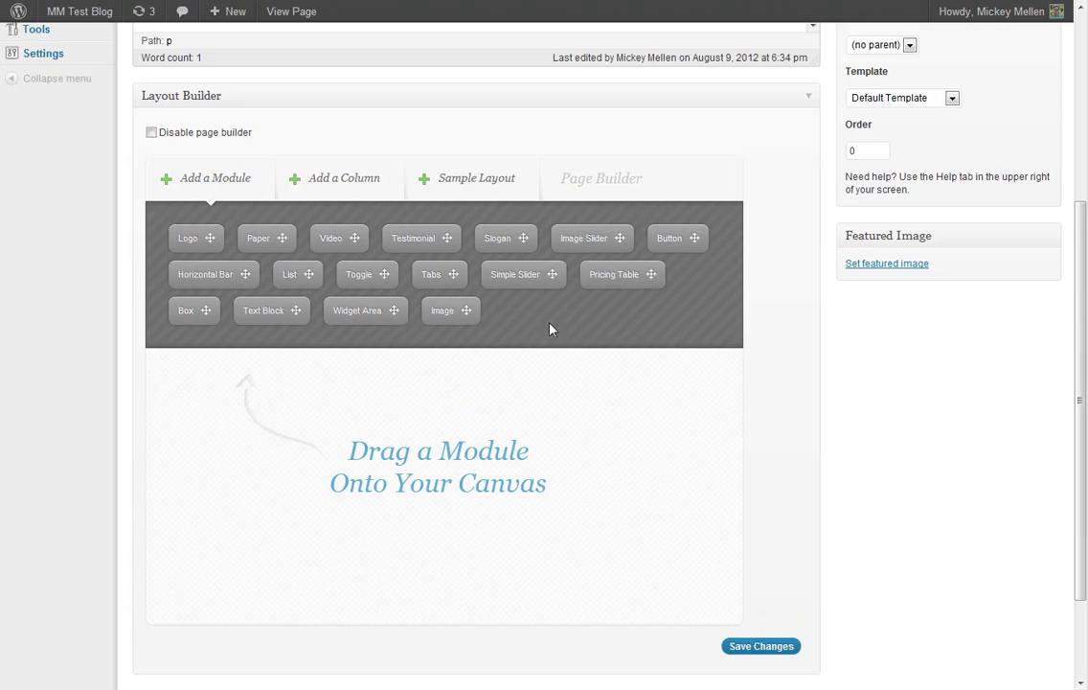
left_click_drag(264, 236, 325, 426)
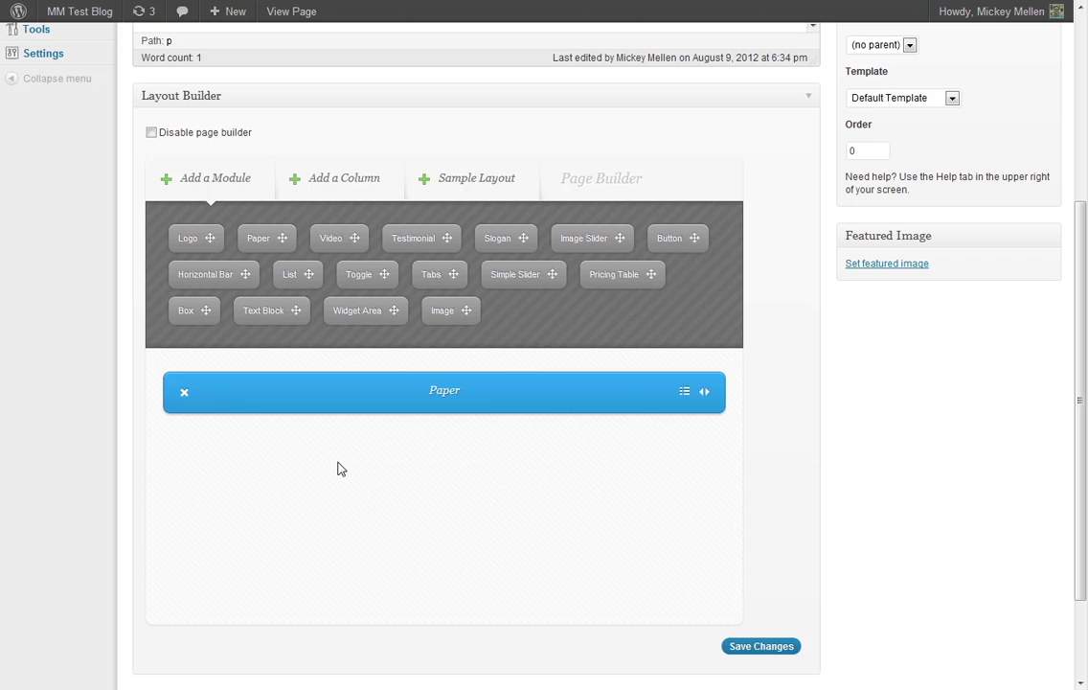
Set the Paper module's text to "Here is some text on paper", save it, and reload the published page.
left_click(685, 392)
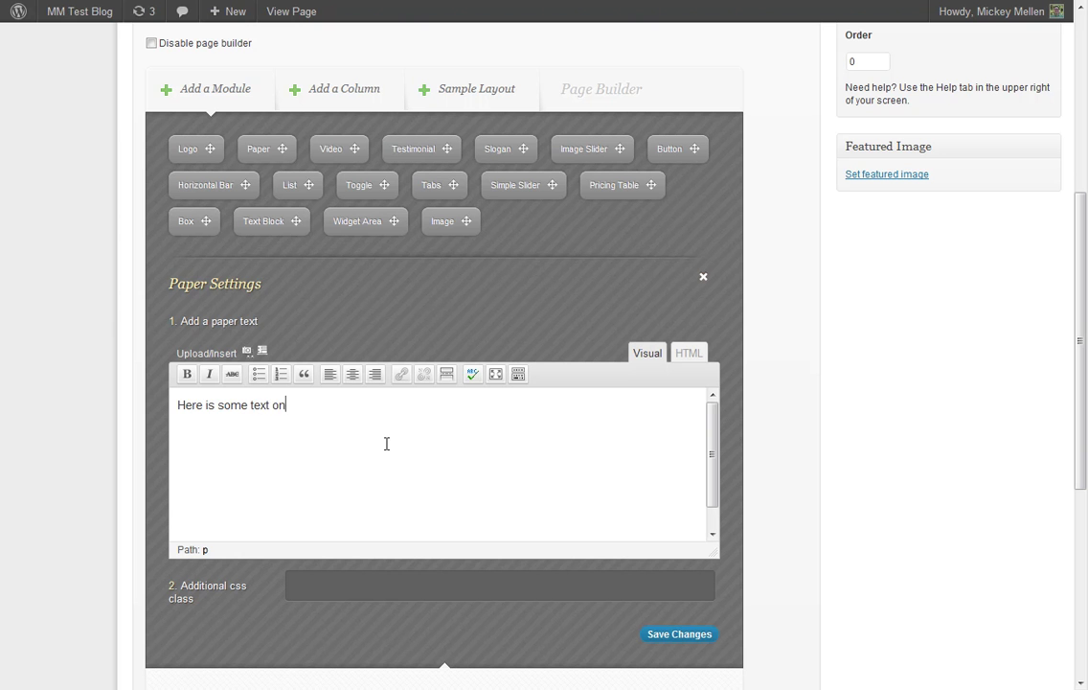
left_click(678, 633)
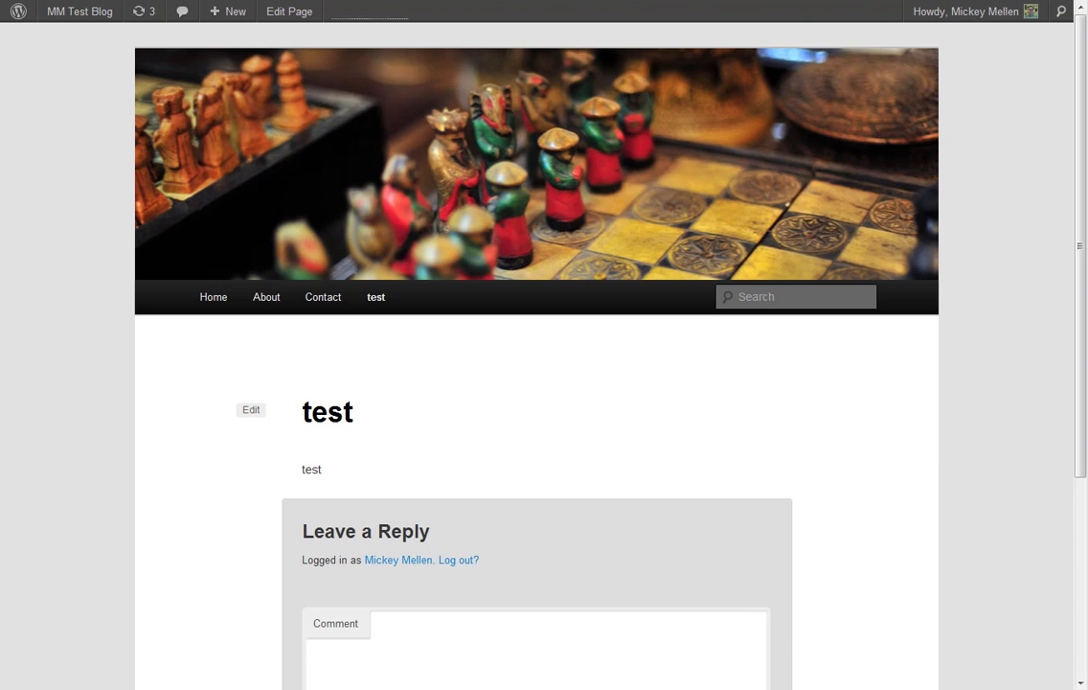
key("F5")
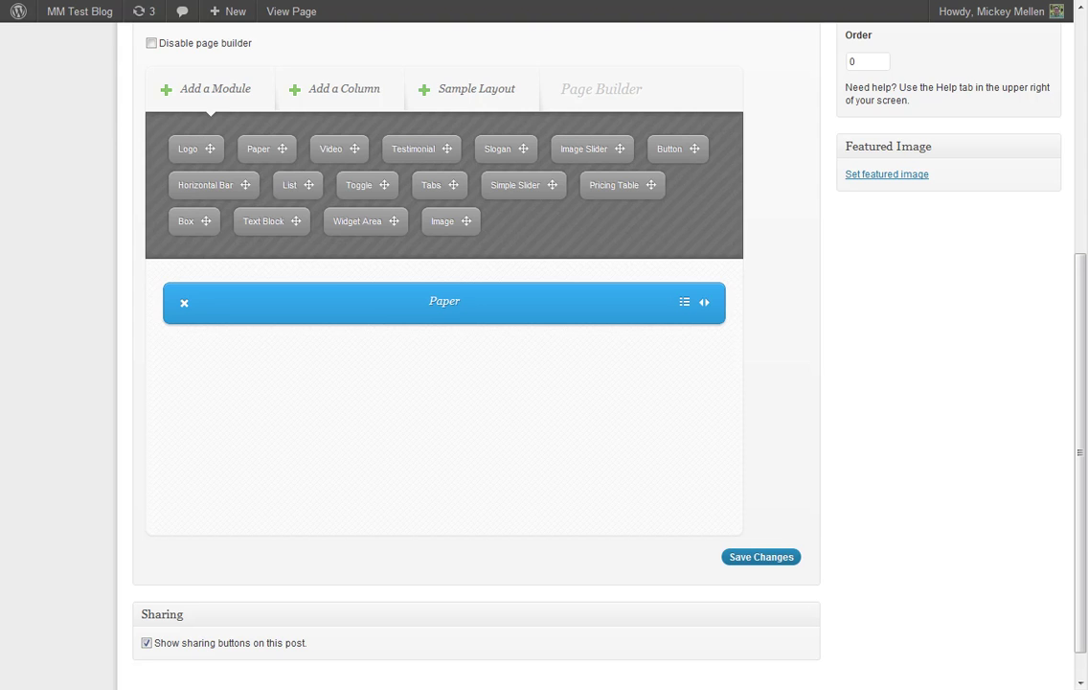
Add three 1/3 columns side by side below the Paper module in the layout.
scroll(67, 412, "up", 5)
scroll(67, 413, "down", 5)
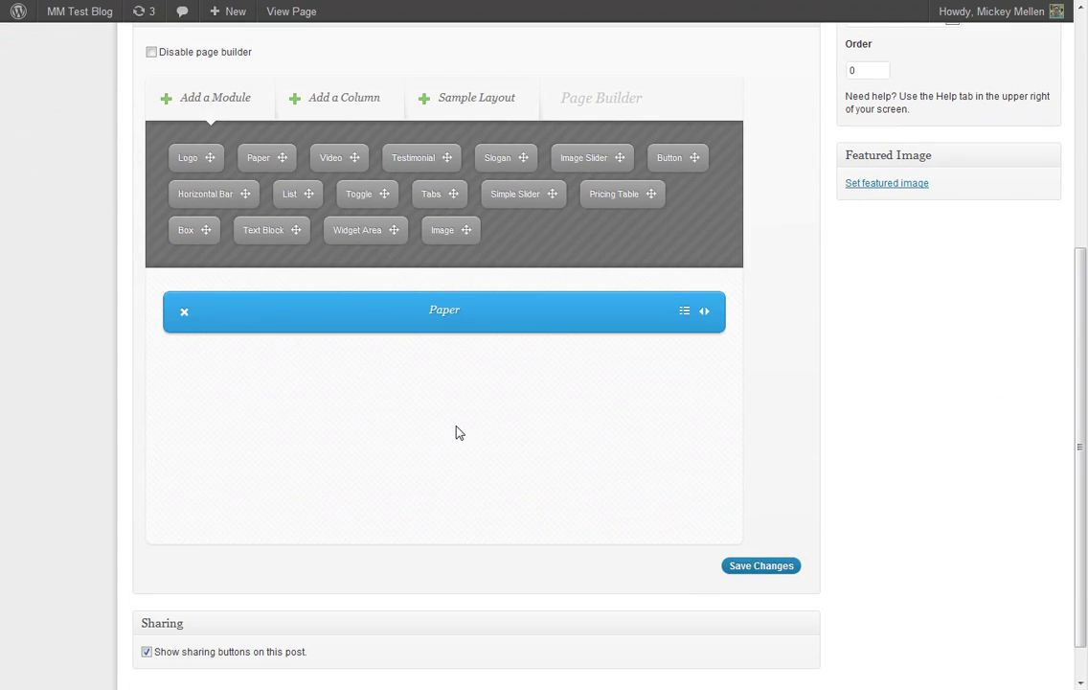
scroll(457, 432, "up", 5)
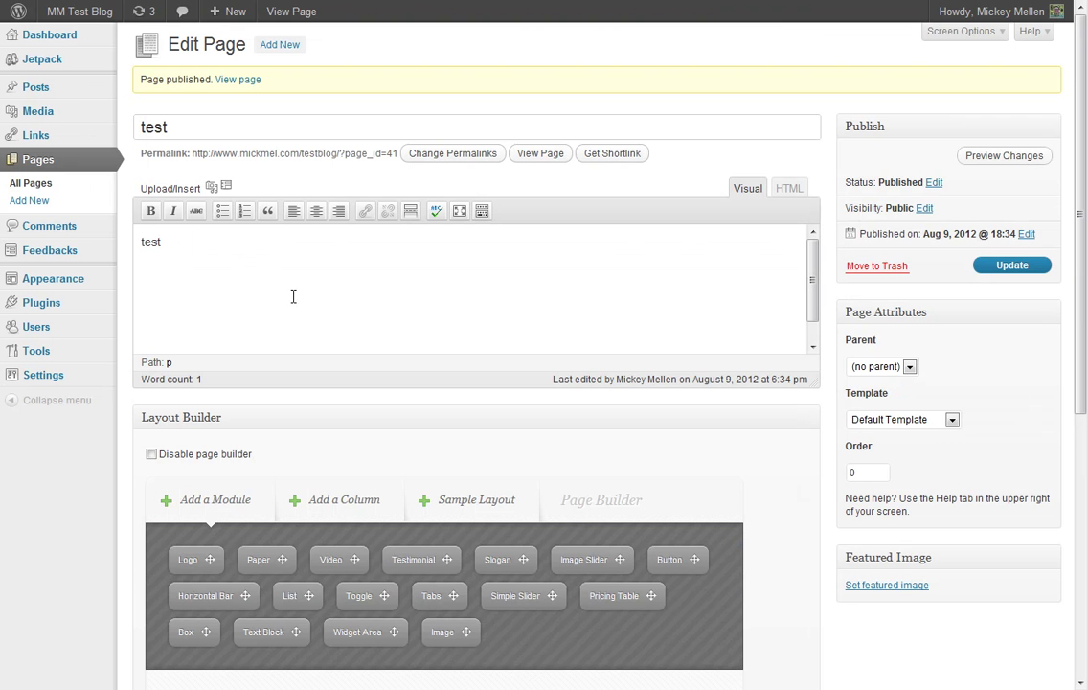
scroll(251, 306, "down", 1)
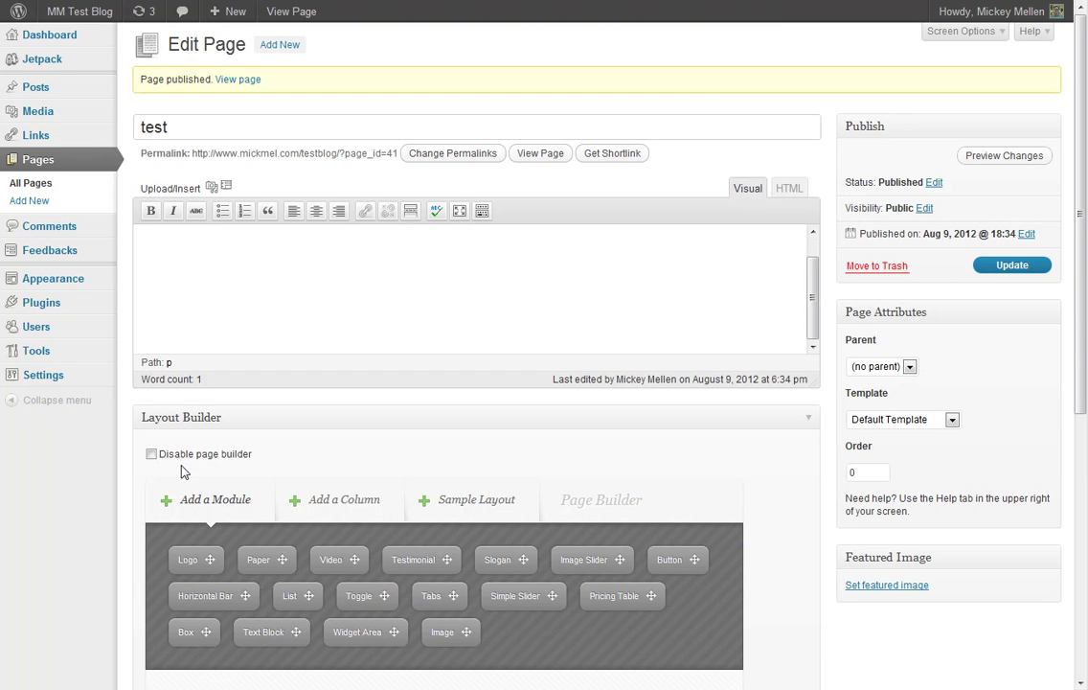
scroll(83, 550, "down", 3)
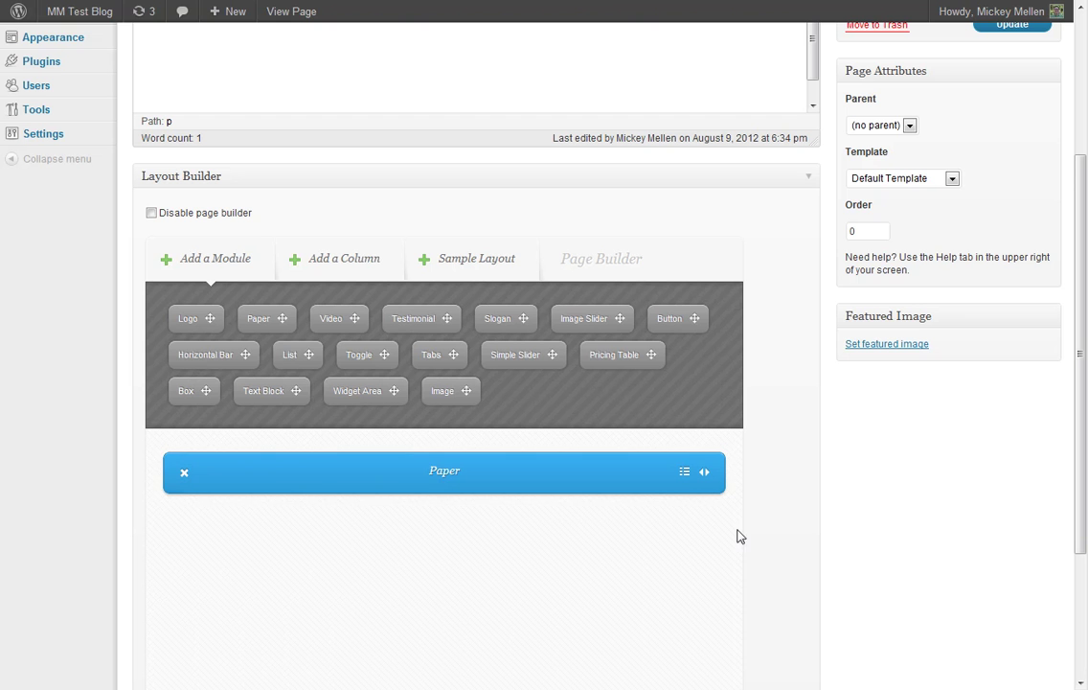
left_click(327, 258)
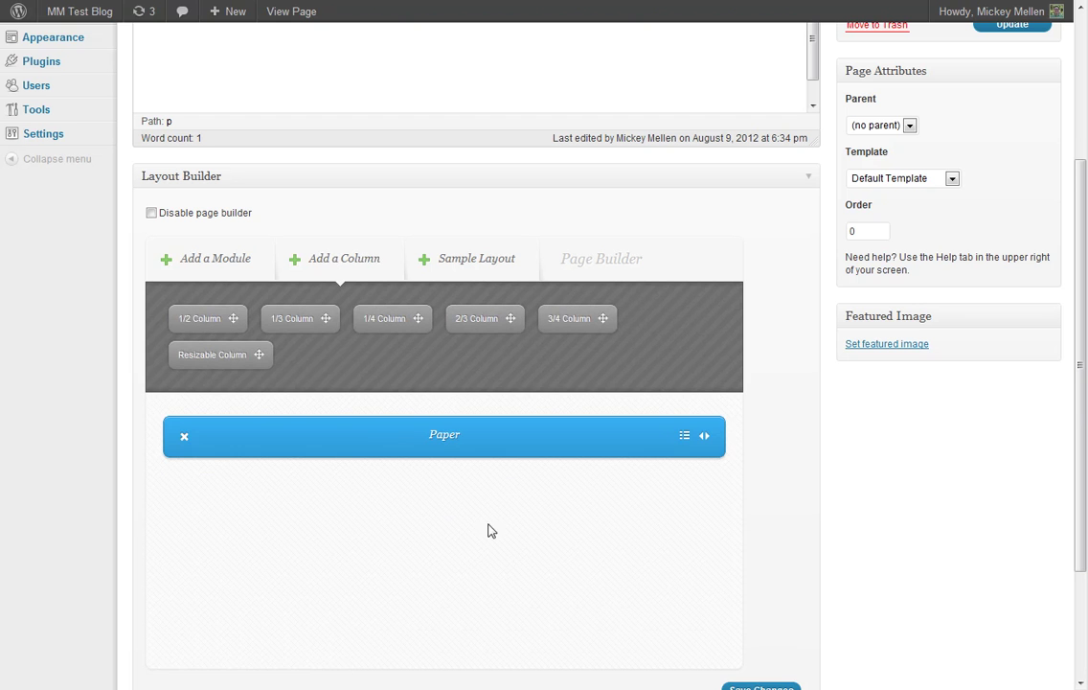
scroll(838, 476, "down", 1)
left_click_drag(301, 240, 251, 413)
left_click_drag(293, 230, 393, 347)
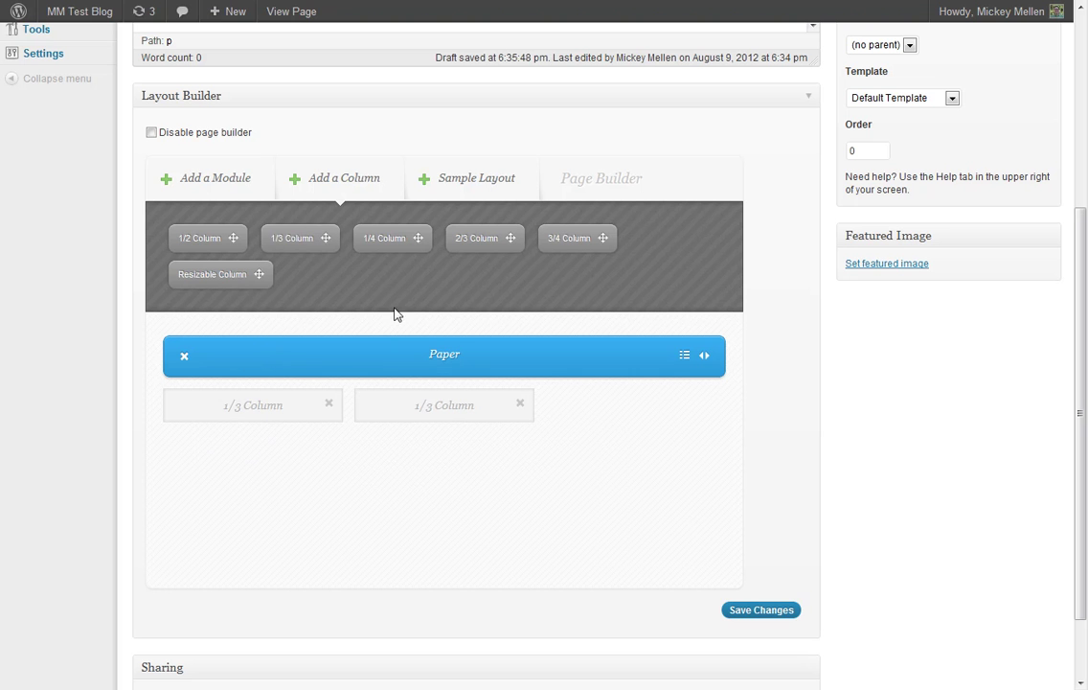
left_click_drag(299, 236, 607, 421)
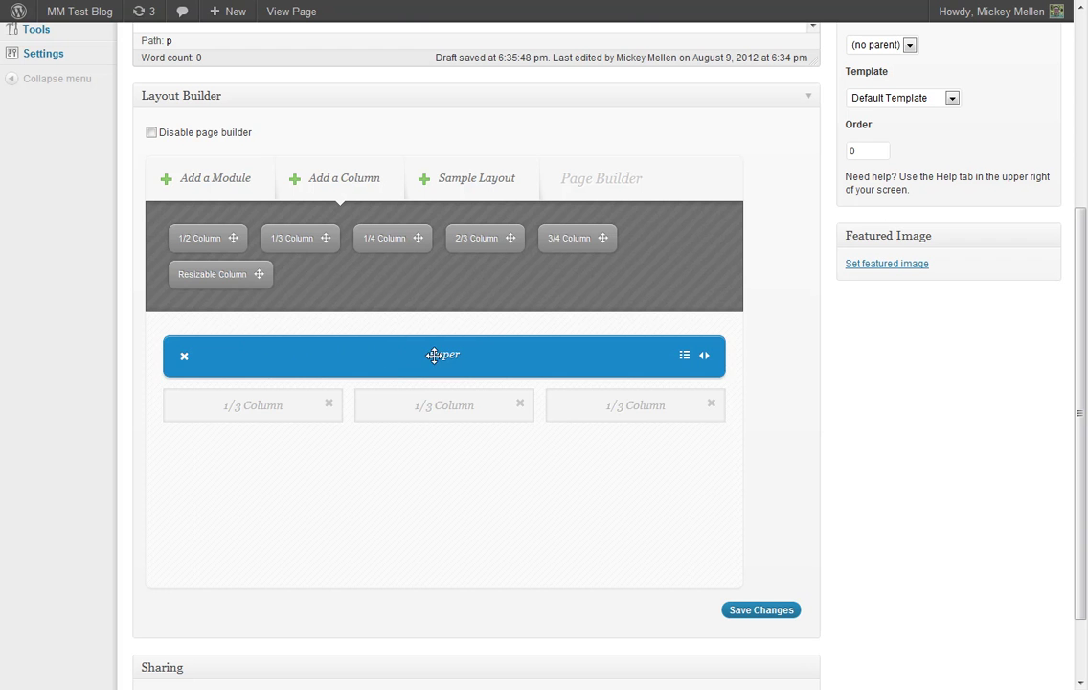
Move the Paper module into the middle 1/3 column, save the layout, and reload the published page.
left_click_drag(471, 359, 450, 361)
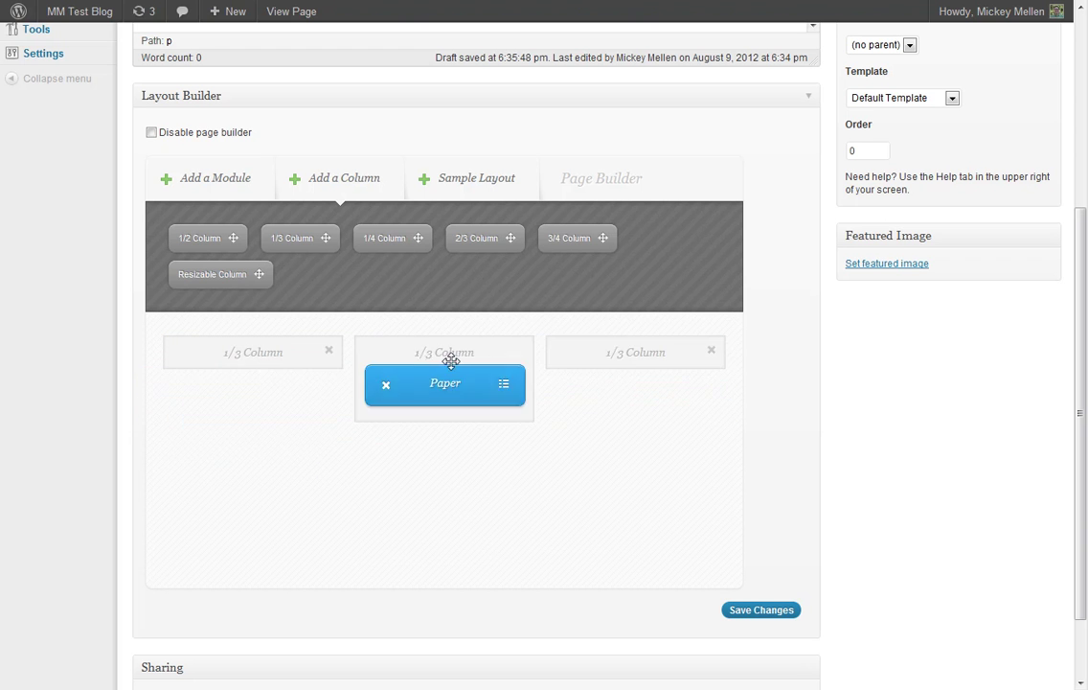
left_click(761, 613)
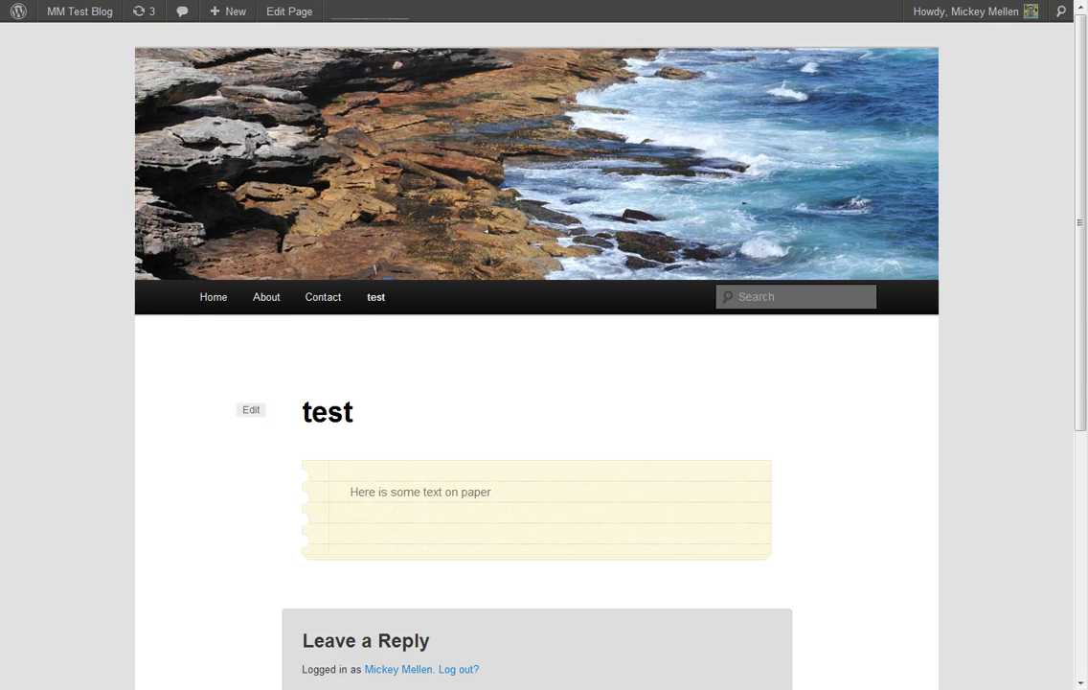
key("F5")
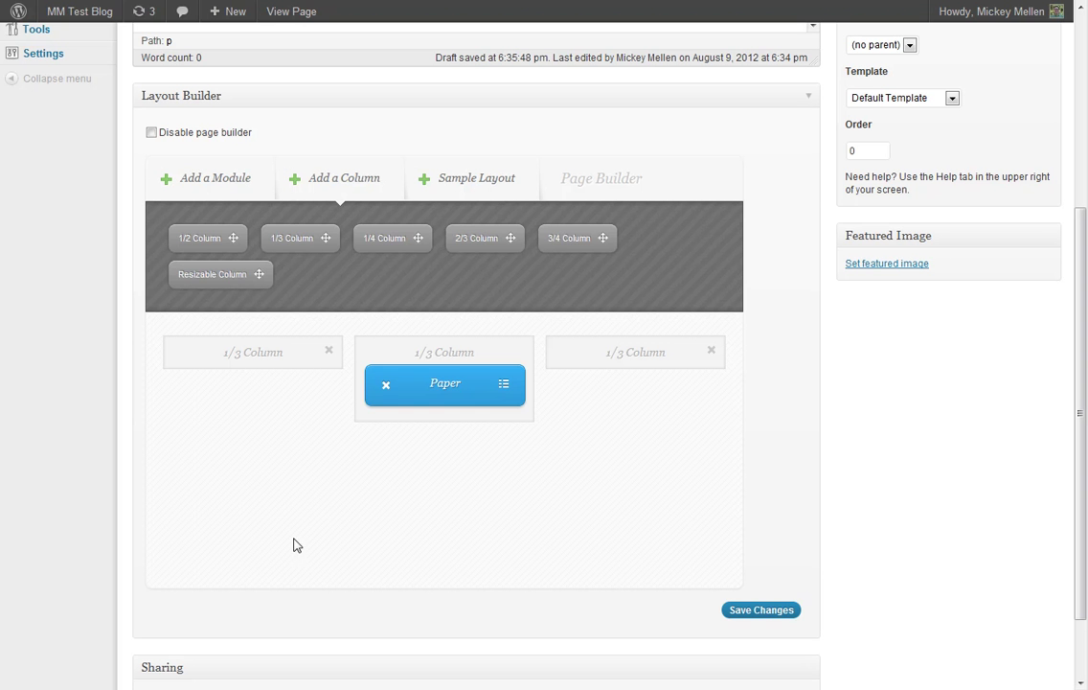
Add a Box module to the first 1/3 column and a Testimonial module to the third.
left_click(212, 182)
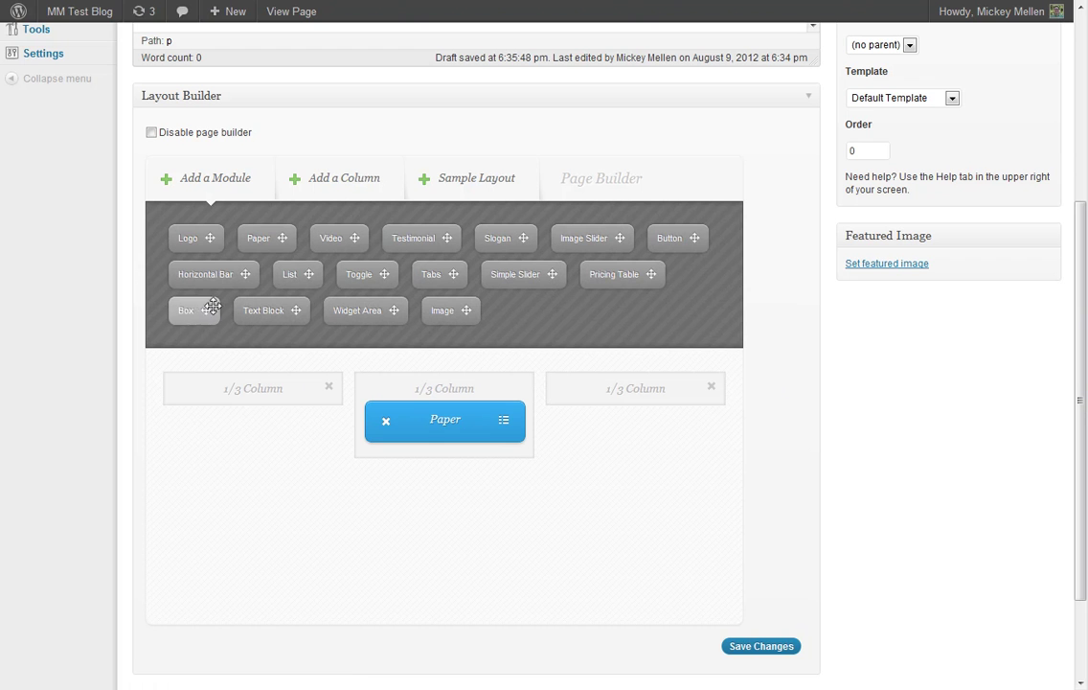
left_click_drag(188, 316, 228, 390)
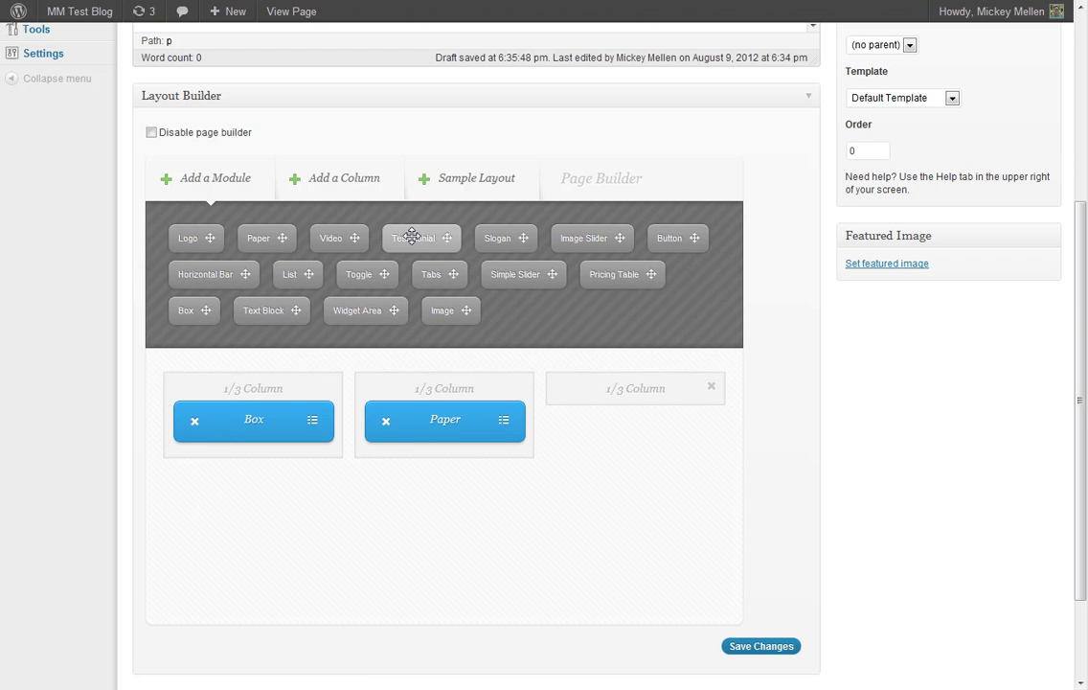
left_click_drag(426, 243, 625, 384)
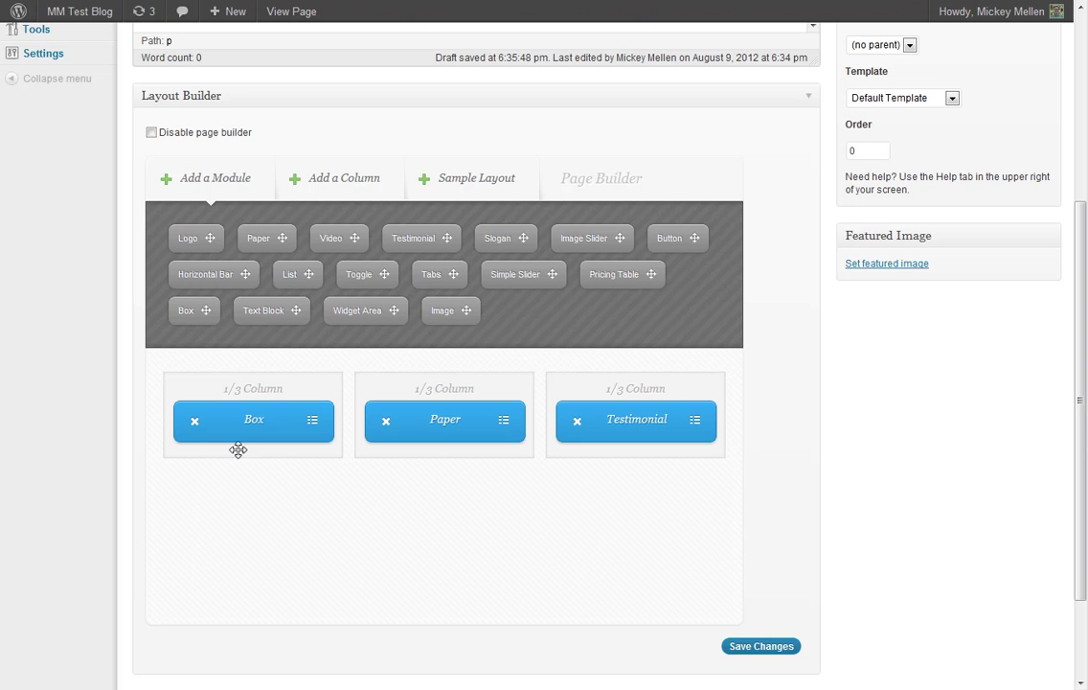
Give the Box module the title "Blue box", button color blue and content "Here is some text for it.", and save its settings.
left_click(314, 424)
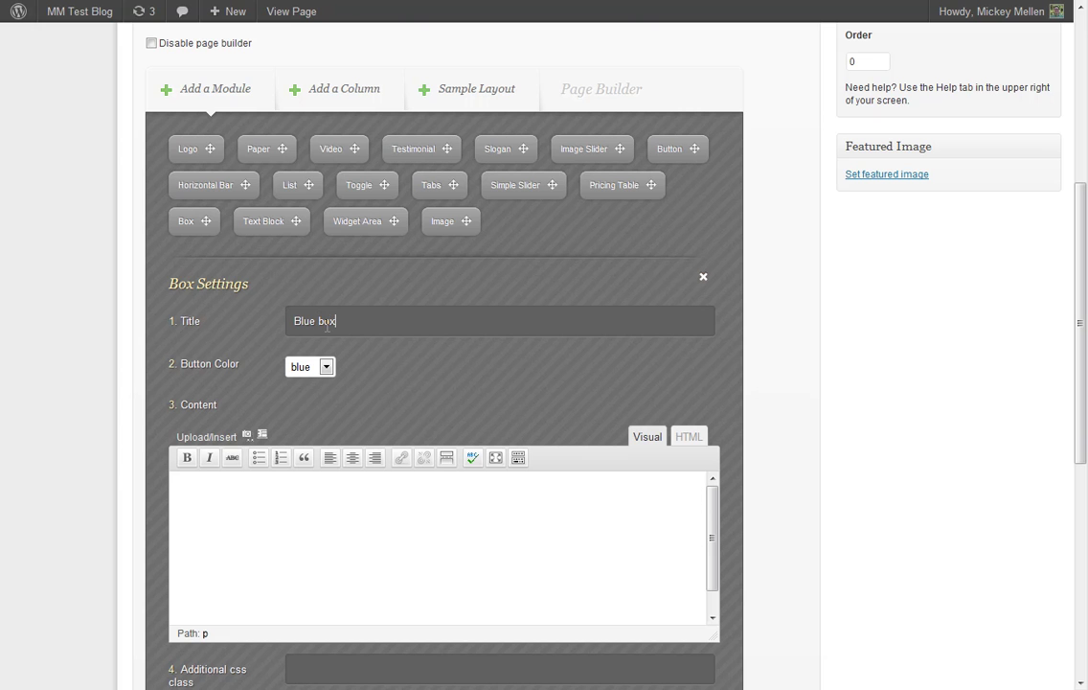
left_click(327, 365)
left_click(447, 400)
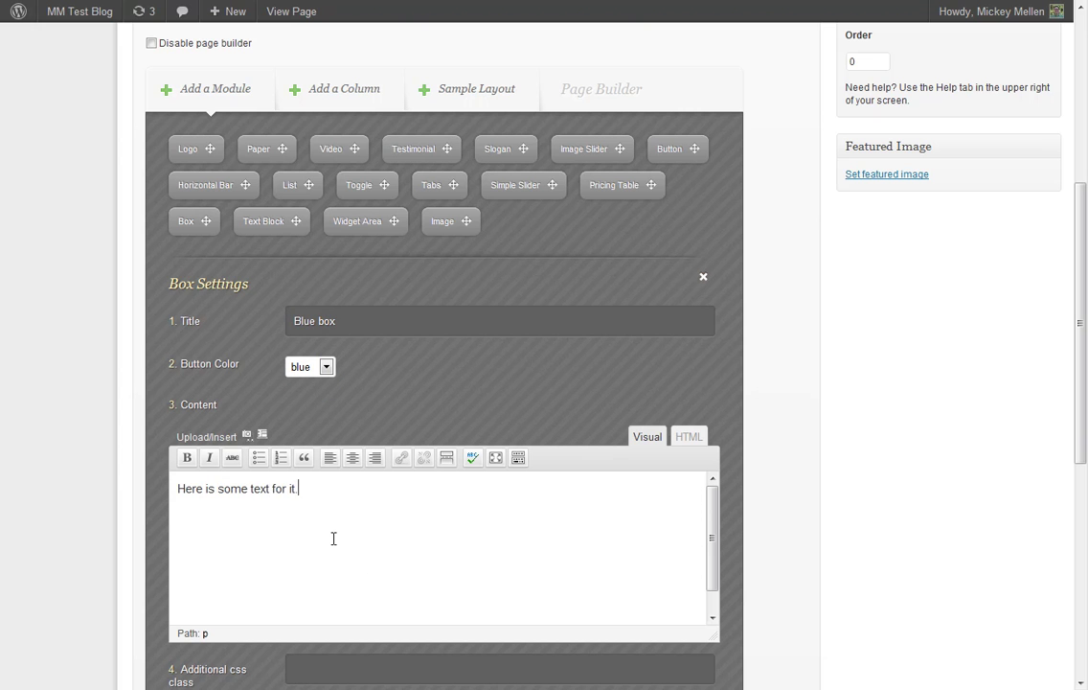
scroll(102, 549, "down", 5)
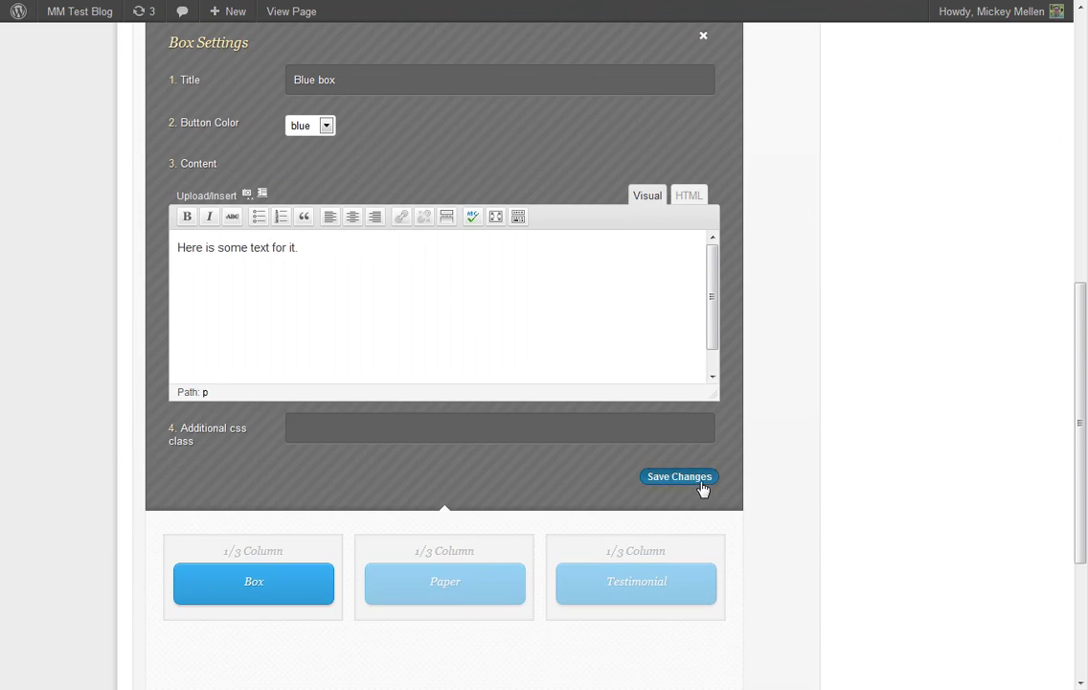
left_click(700, 487)
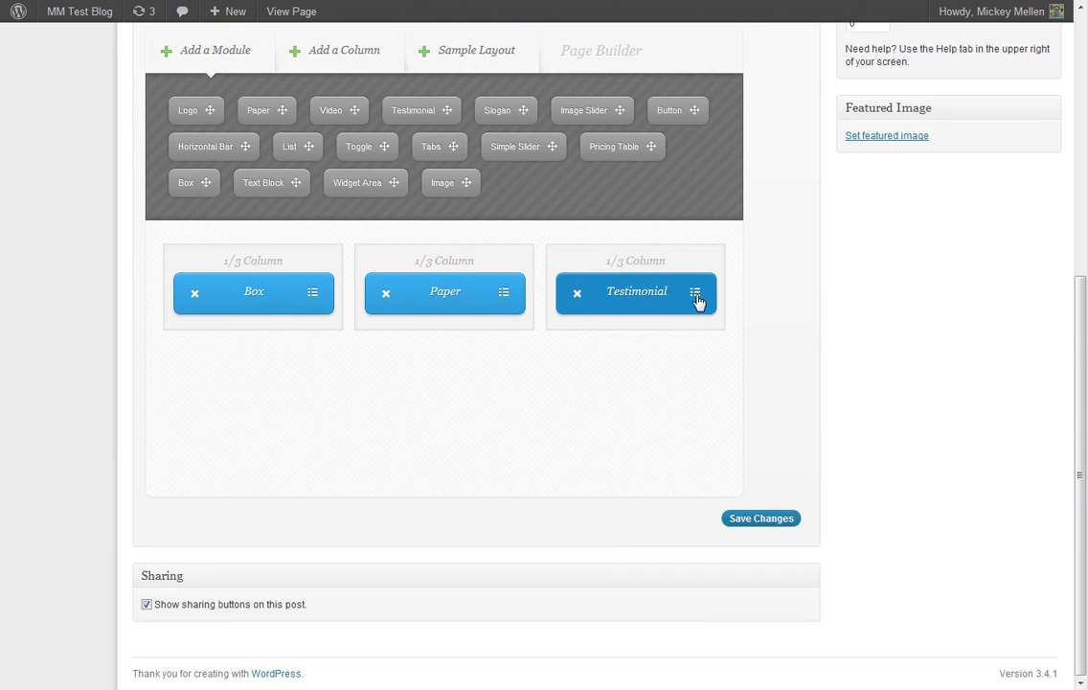
left_click(695, 293)
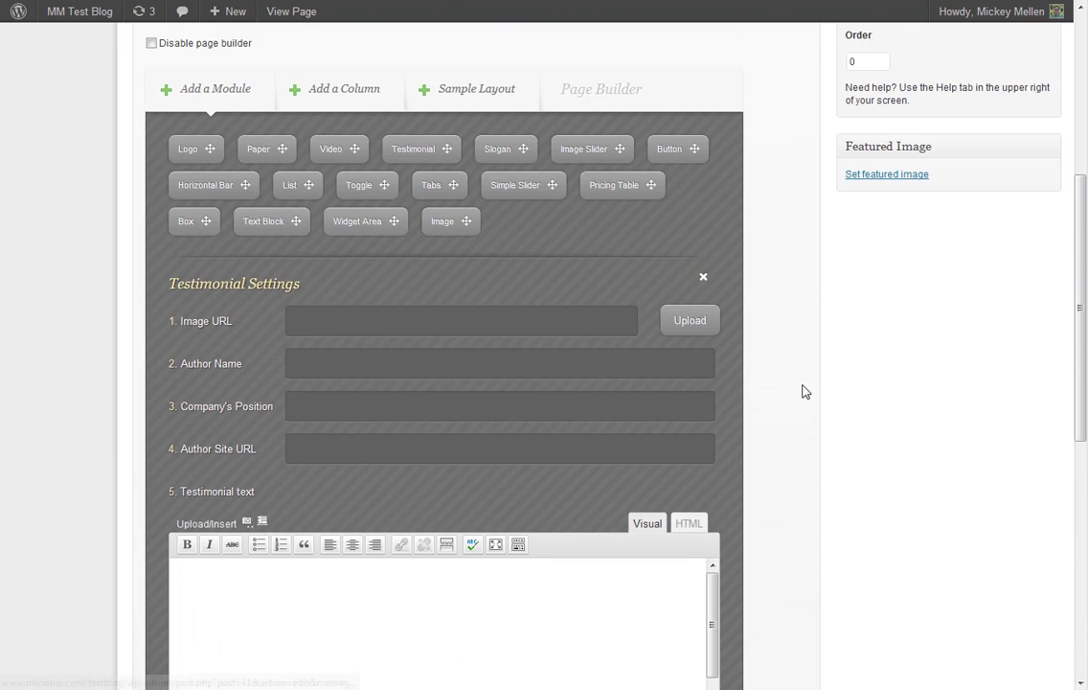
scroll(671, 336, "down", 1)
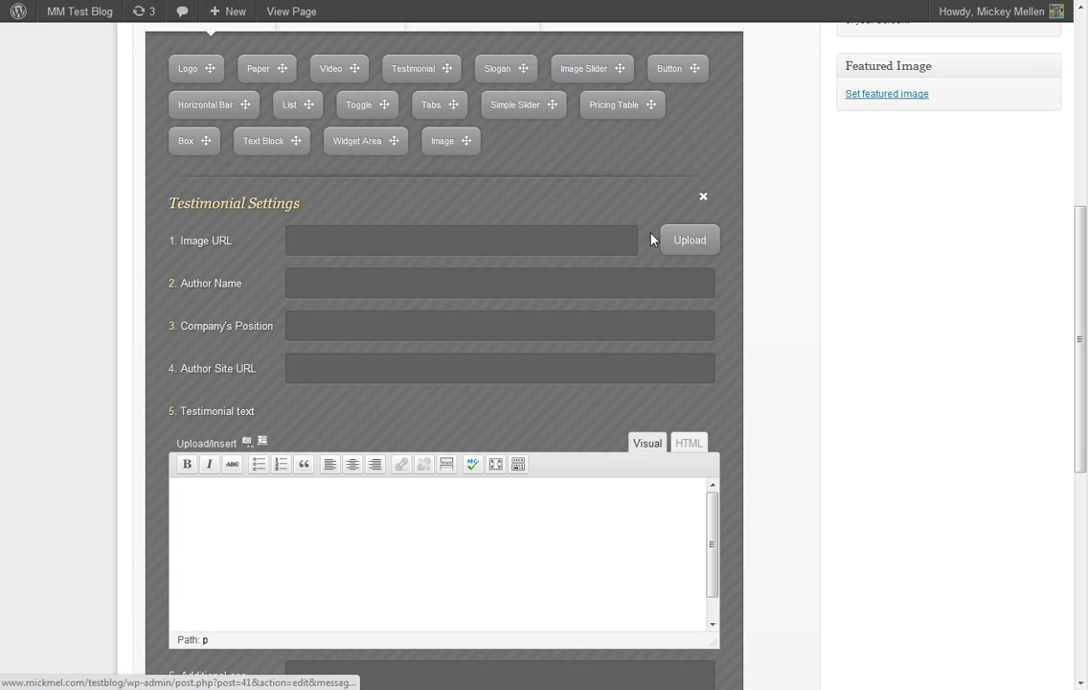
left_click(354, 279)
type("M")
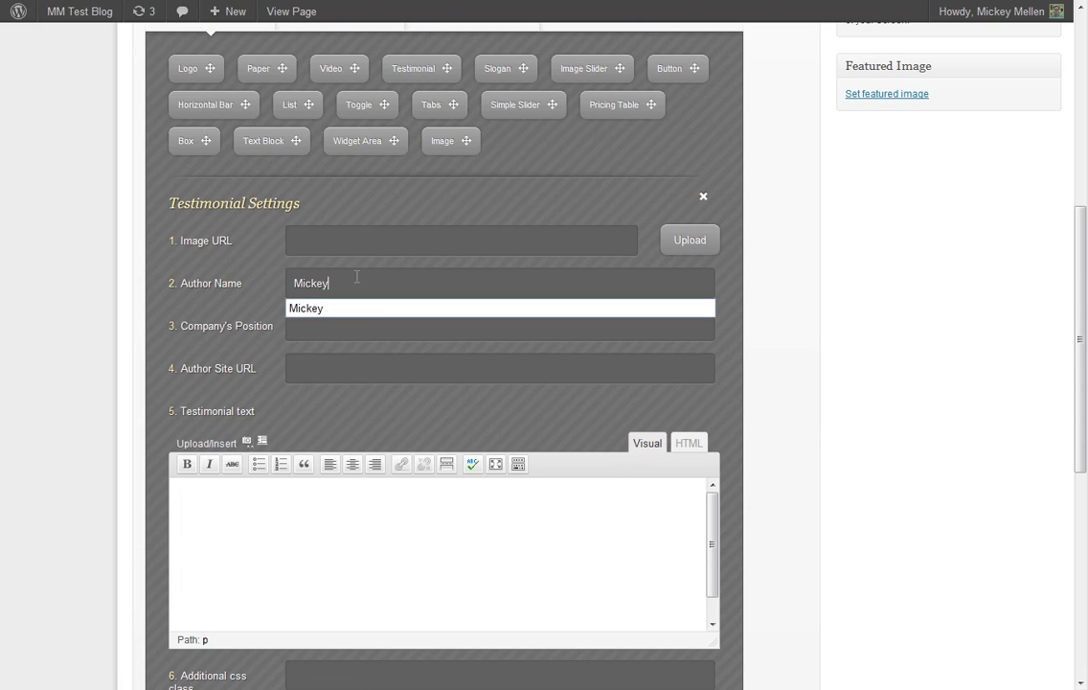
type("ickey")
key("Tab")
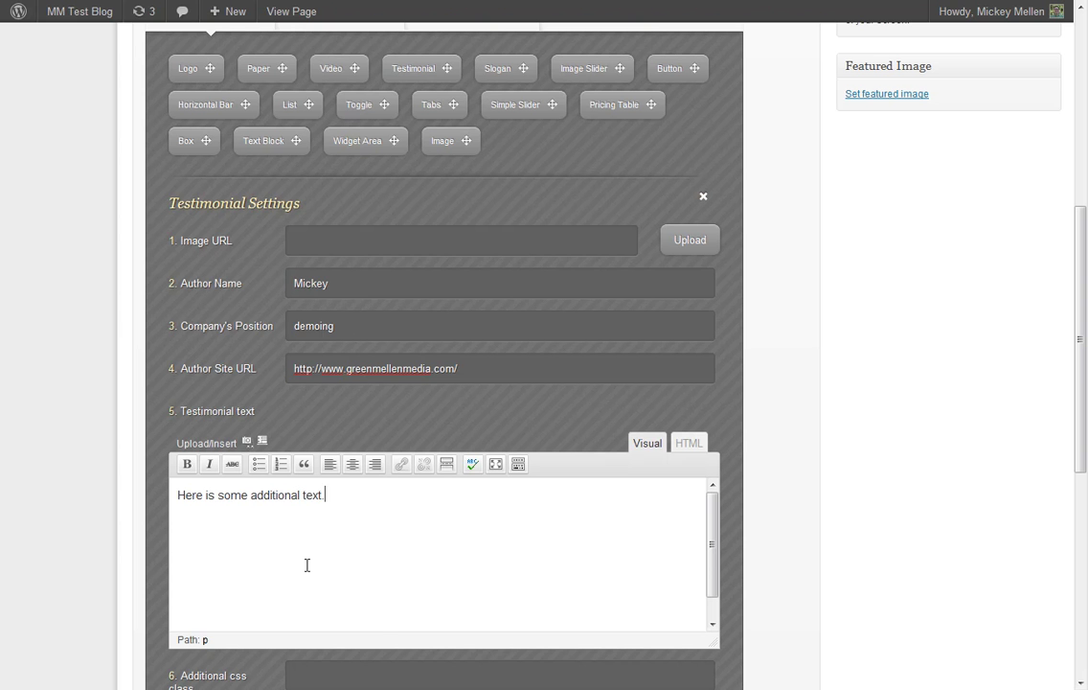
scroll(820, 515, "down", 3)
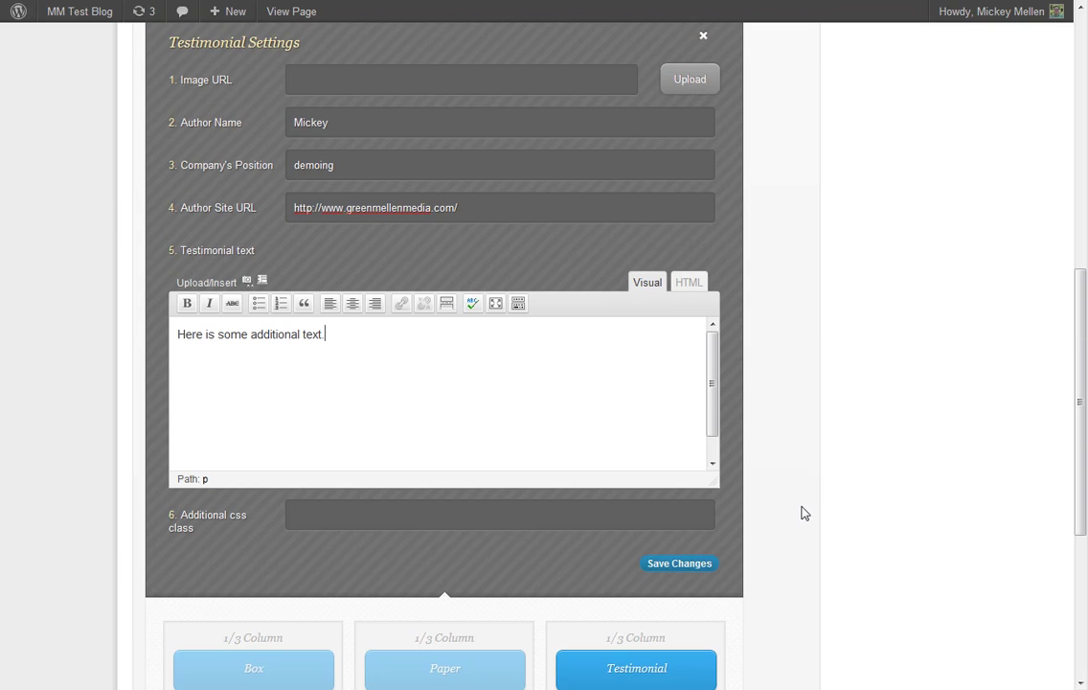
scroll(793, 448, "down", 2)
left_click(702, 488)
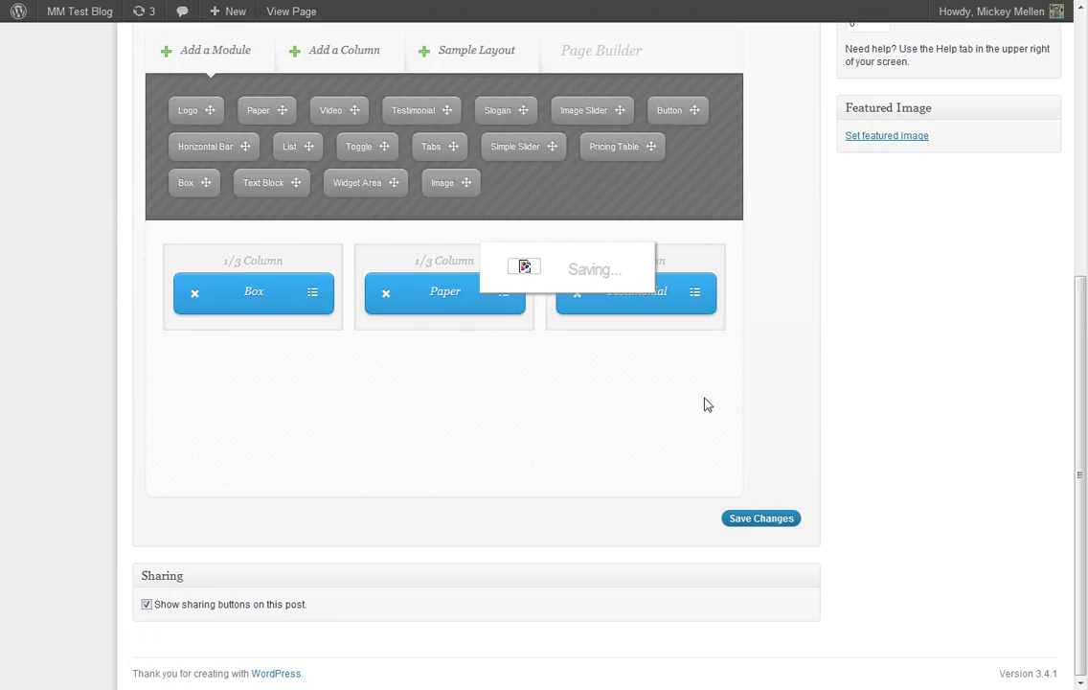
View the published test page and reload it to check the three-column layout.
scroll(762, 412, "up", 2)
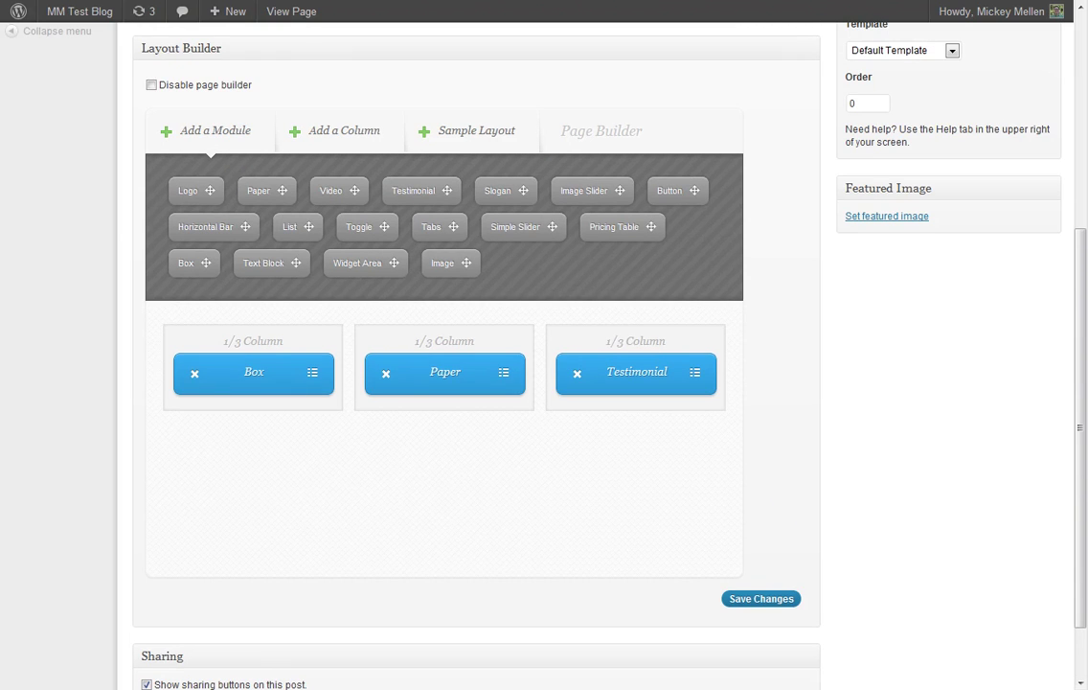
left_click(291, 11)
key("F5")
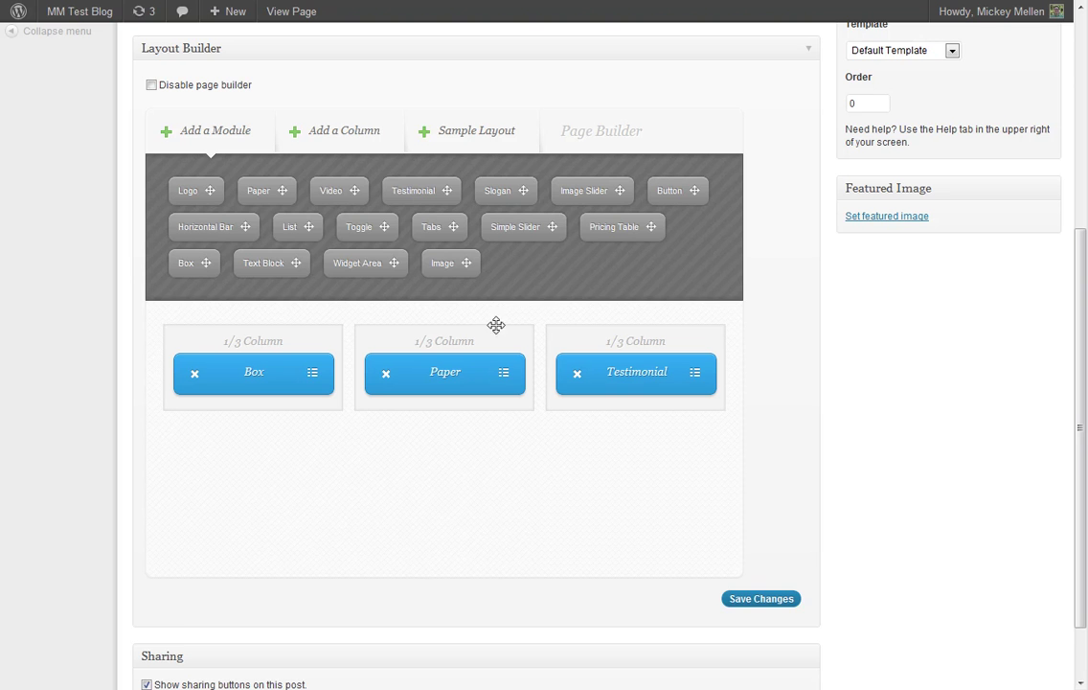
Add two 1/2 columns side by side below the row of 1/3 columns in the layout.
left_click(342, 136)
left_click_drag(209, 191, 277, 421)
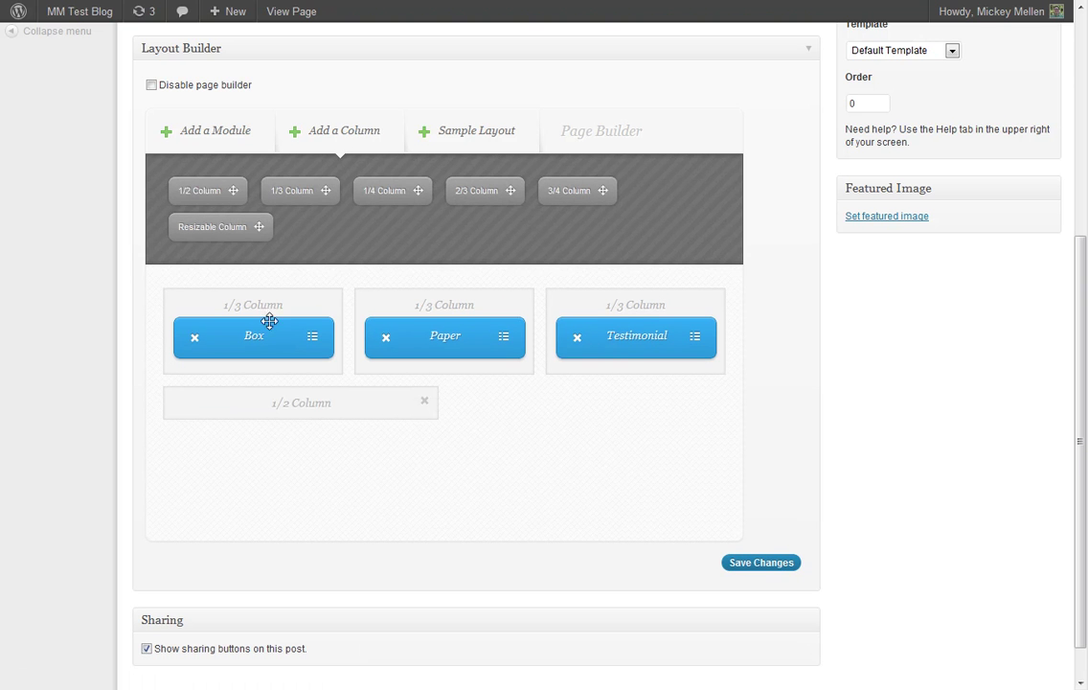
left_click_drag(195, 186, 556, 430)
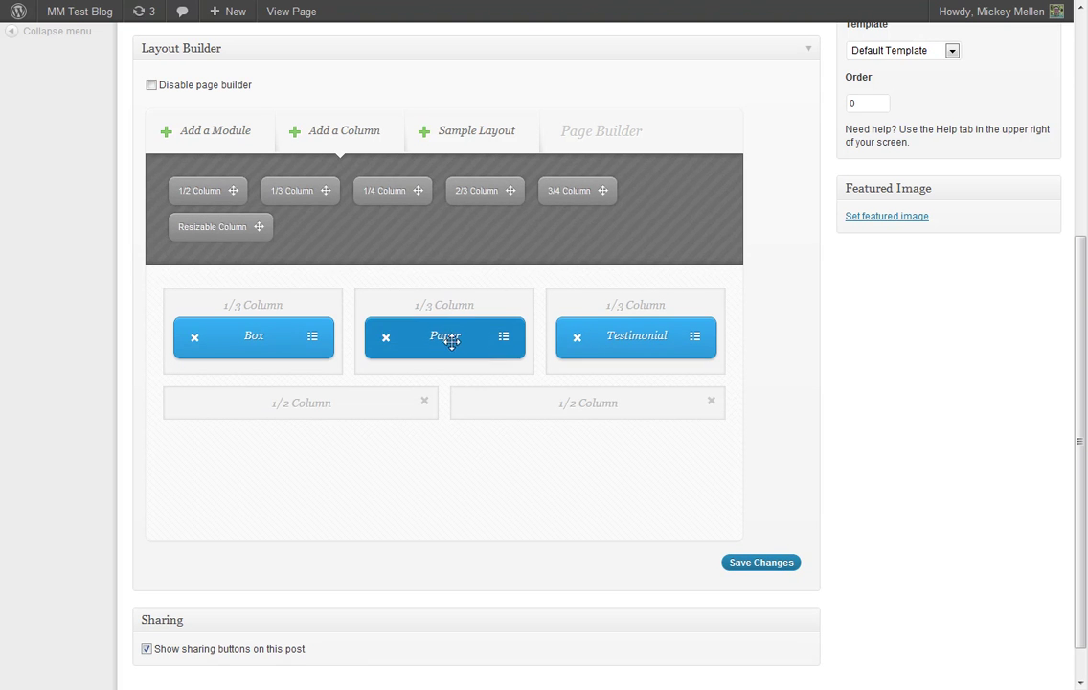
Move the Paper module out of the middle 1/3 column to its own full-width row below the 1/2 columns.
left_click_drag(444, 336, 441, 287)
left_click_drag(437, 335, 454, 492)
left_click_drag(430, 338, 440, 498)
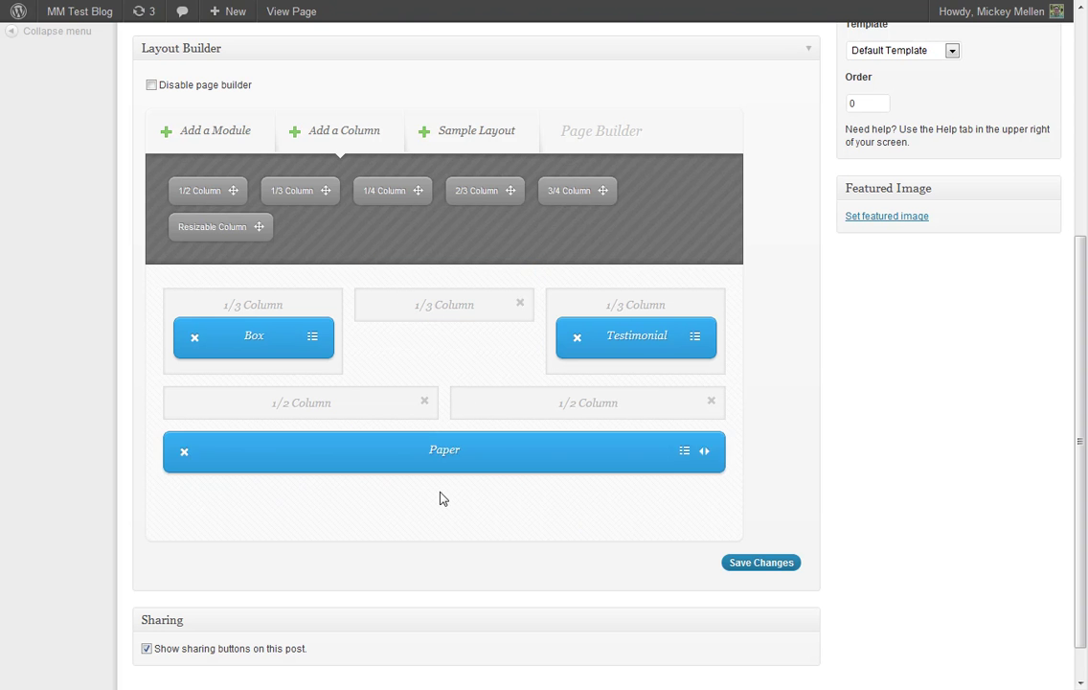
Delete the emptied middle 1/3 column, move the Testimonial module into the second 1/2 column, and take the Box module out of its 1/3 column.
left_click(522, 305)
left_click_drag(460, 342, 550, 402)
left_click_drag(263, 352, 296, 403)
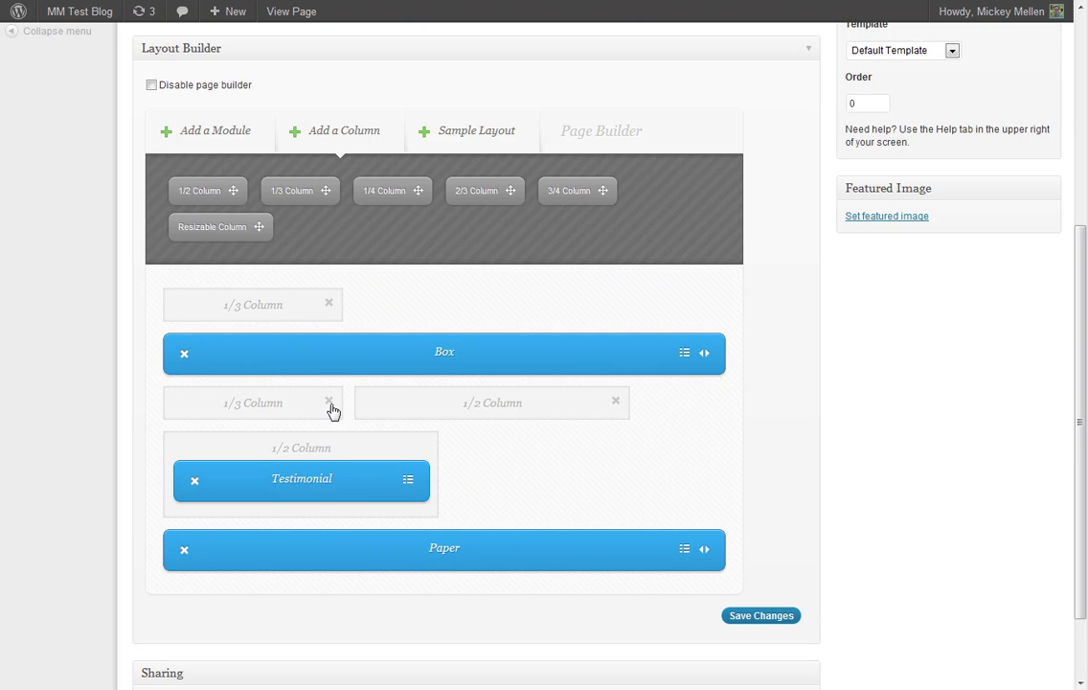
Delete the two remaining empty 1/3 columns and move the Box module into the first 1/2 column.
left_click(328, 400)
left_click(330, 305)
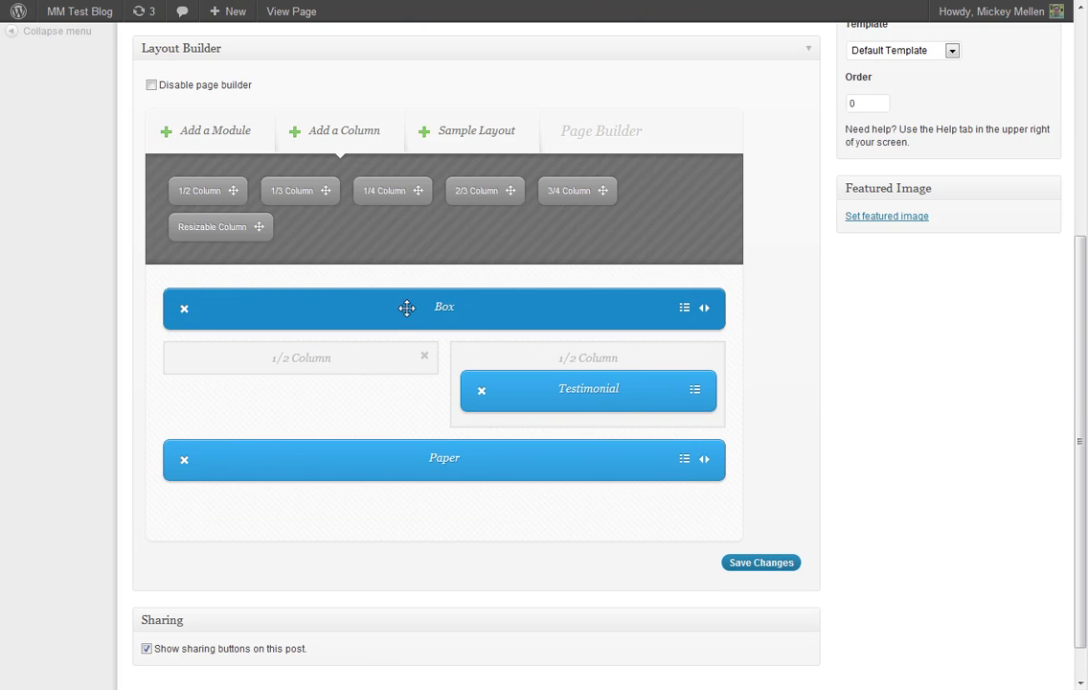
left_click_drag(425, 303, 353, 354)
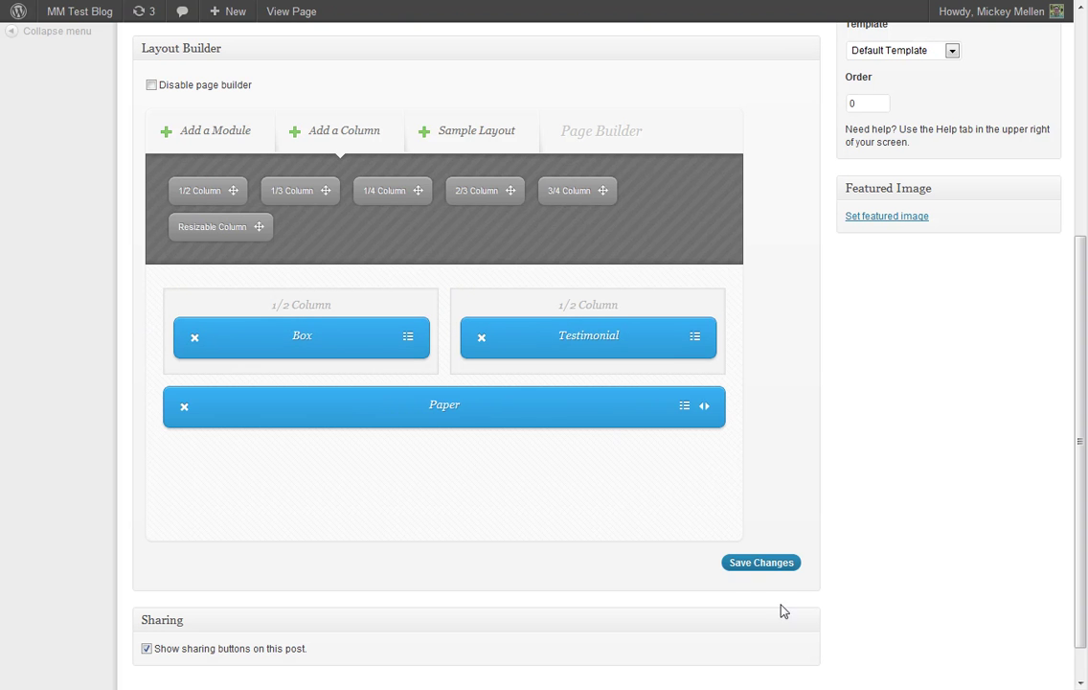
Save the layout, reload the published page and review the rearranged modules.
left_click(762, 565)
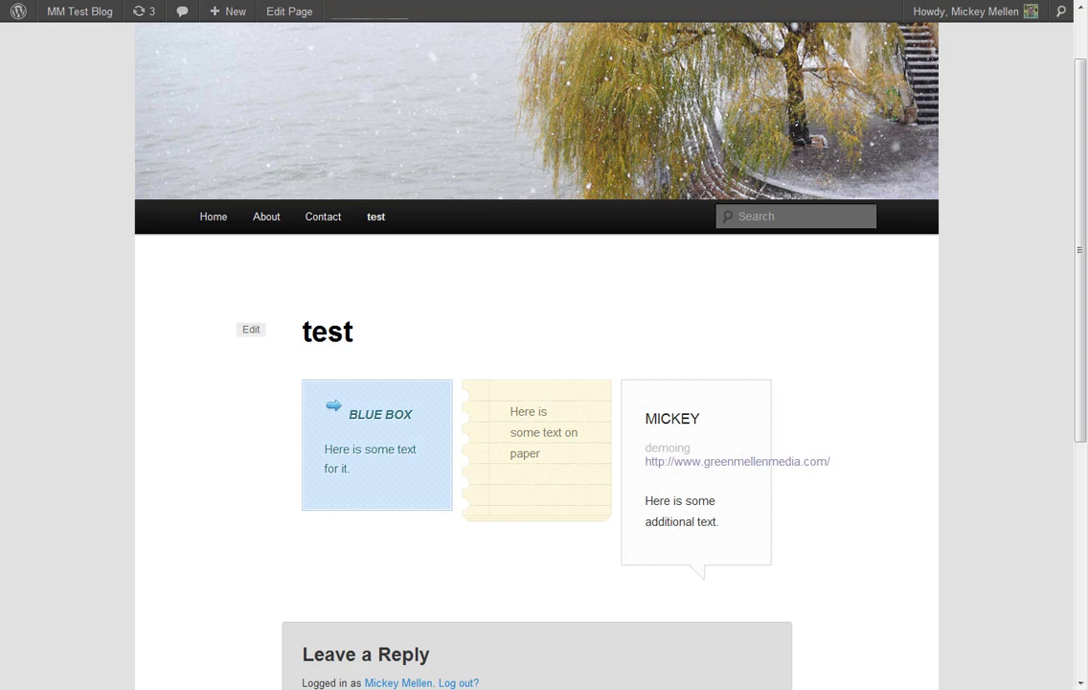
key("F5")
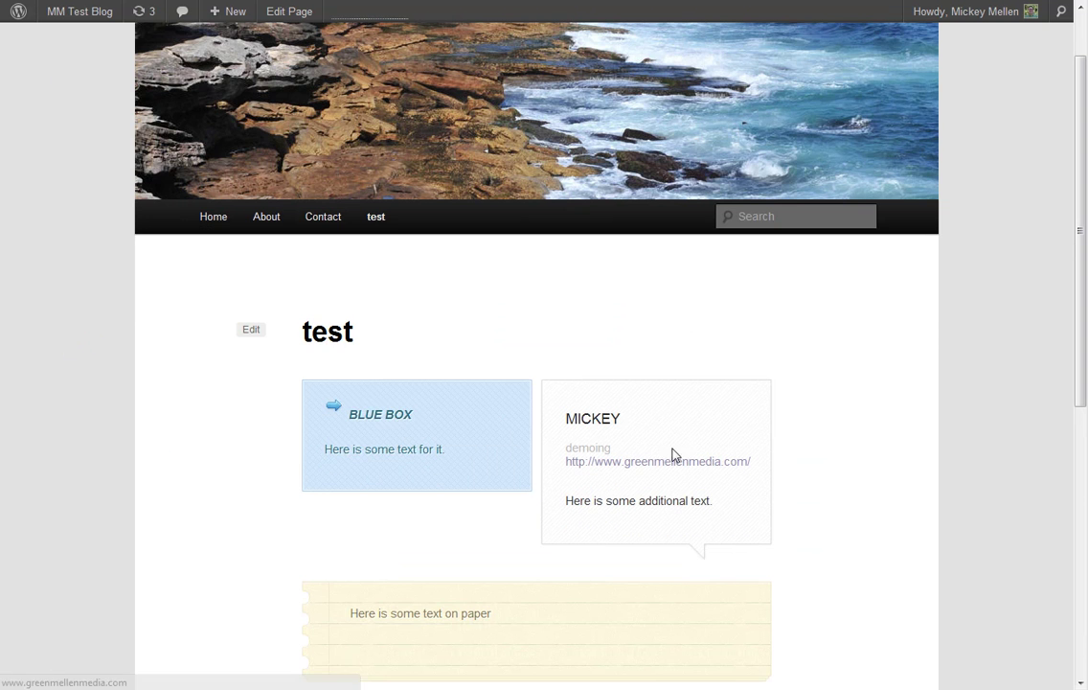
scroll(468, 491, "down", 2)
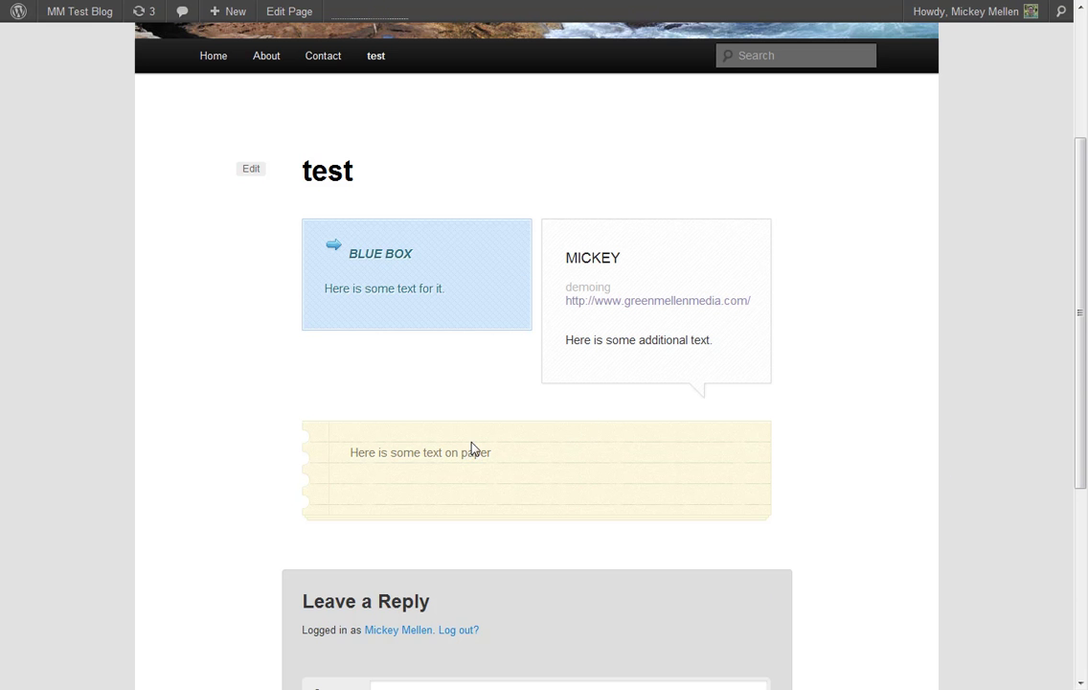
scroll(791, 481, "up", 3)
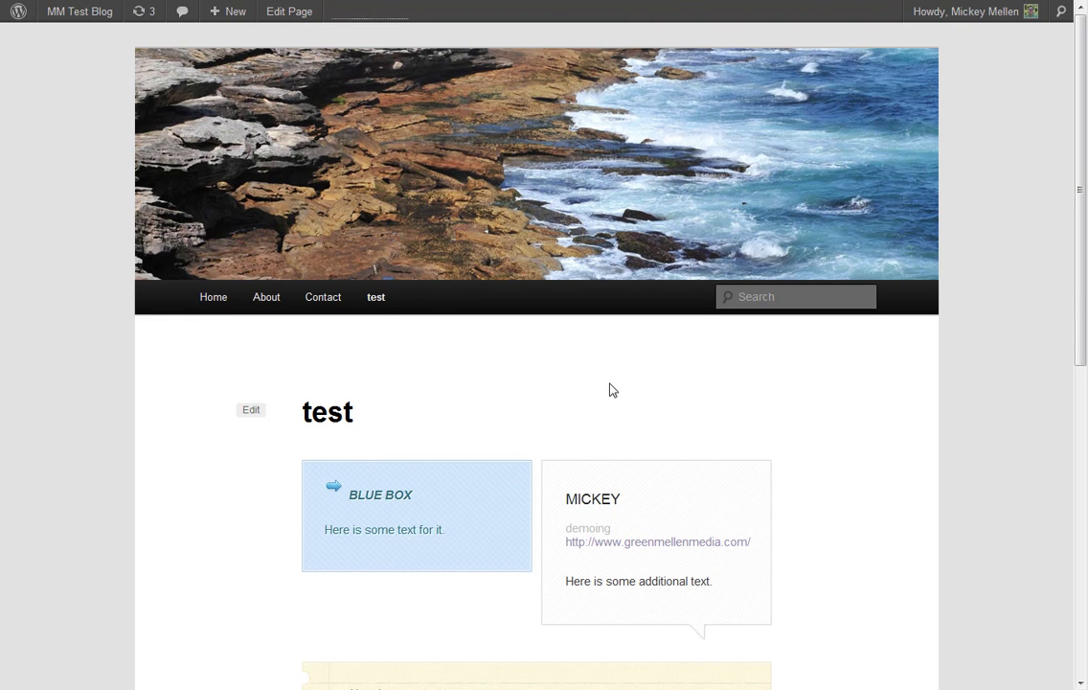